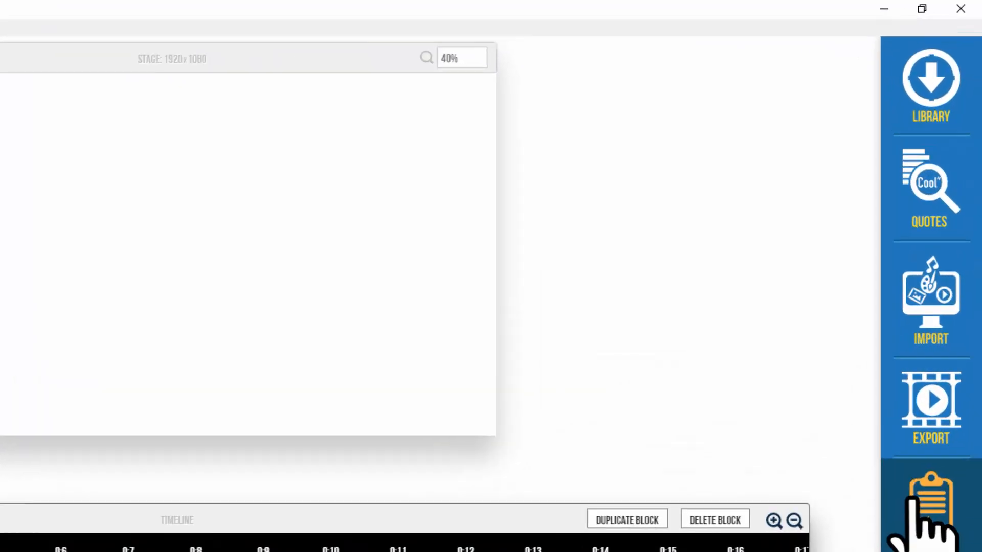
- Set the stage dimensions to the 1080 x 1080 preset in the general preferences
{"action": "left_click", "coordinate": [950, 307]}
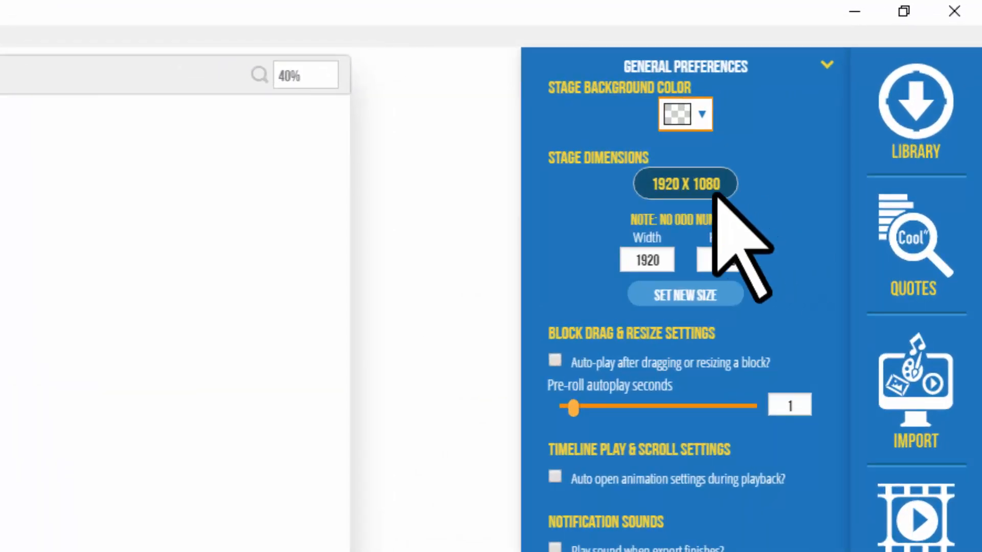
{"action": "left_click", "coordinate": [700, 192]}
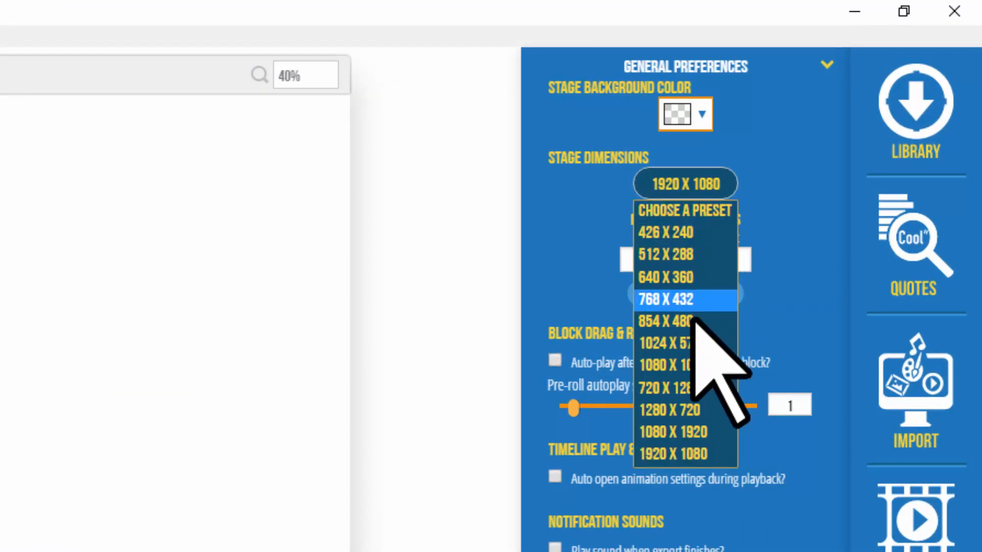
{"action": "left_click", "coordinate": [691, 366]}
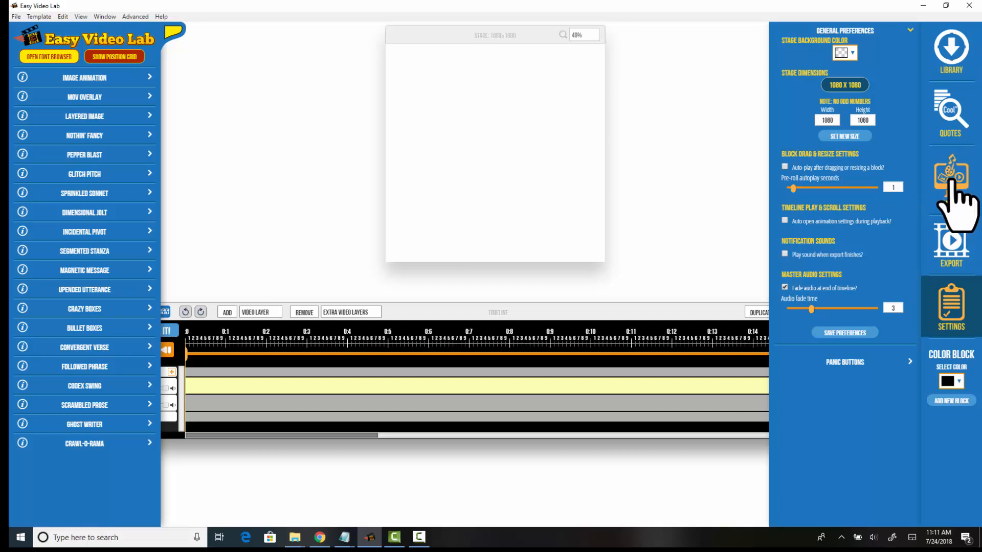
- Import the video file Hearts - 2044 directly into the animation
{"action": "left_click", "coordinate": [950, 182]}
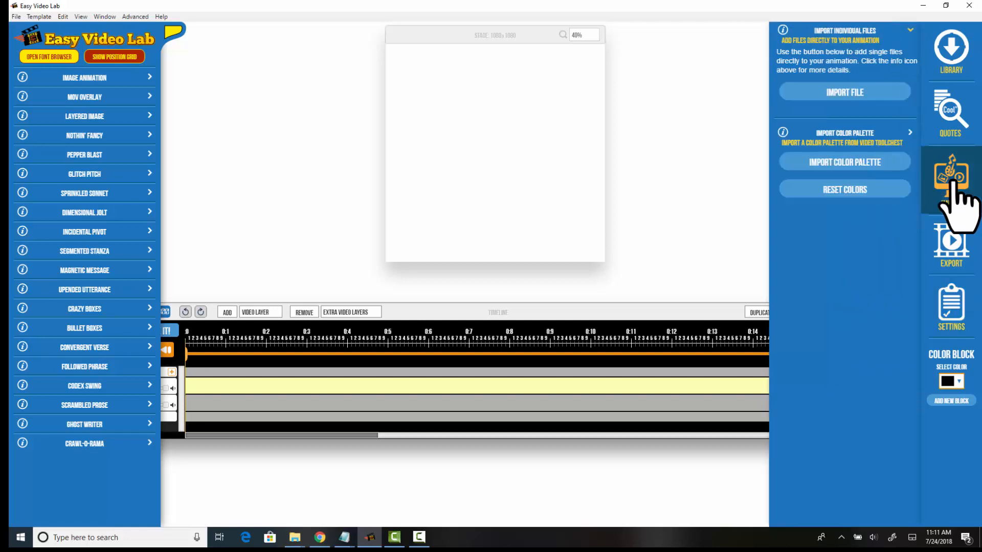
{"action": "left_click", "coordinate": [858, 92]}
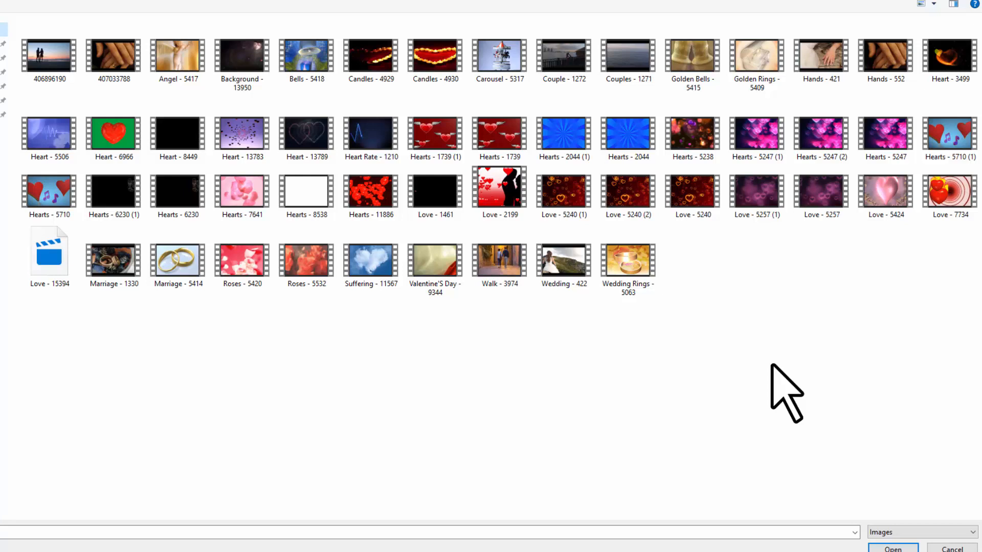
{"action": "left_click", "coordinate": [631, 143]}
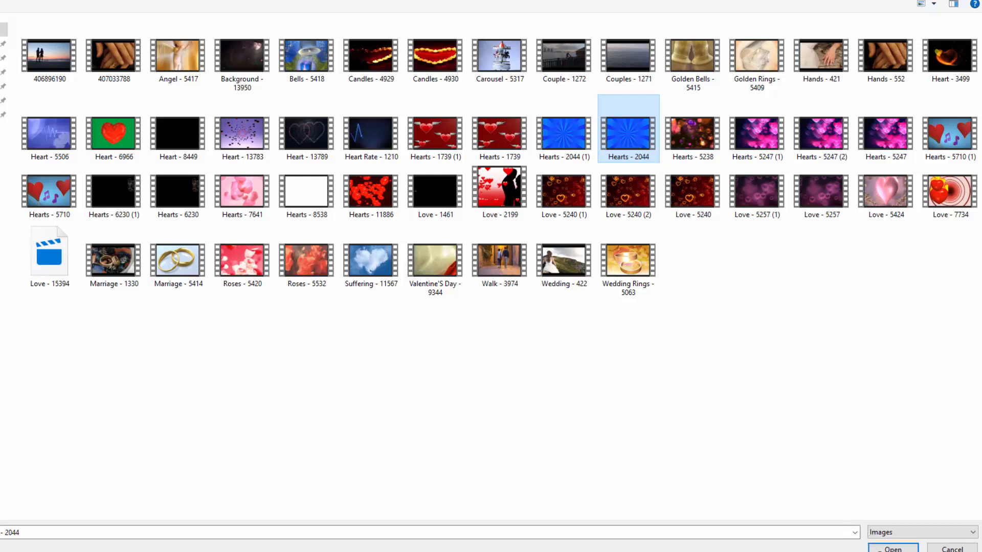
{"action": "left_click", "coordinate": [892, 549]}
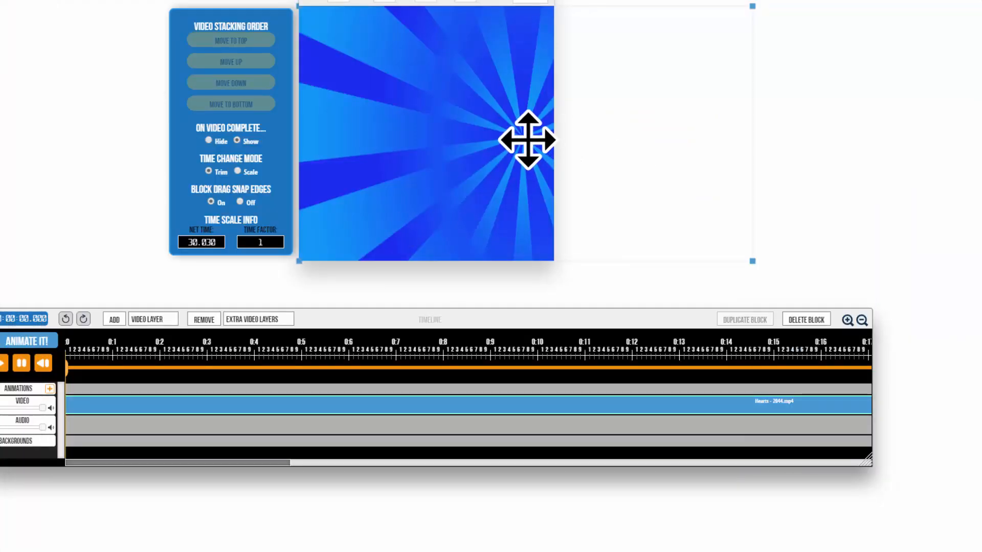
- Enlarge the hearts video to about 1977 x 1112 and centre its burst on the square stage, nudging the timeline panel slightly upward
{"action": "left_click_drag", "start_coordinate": [526, 140], "coordinate": [432, 141]}
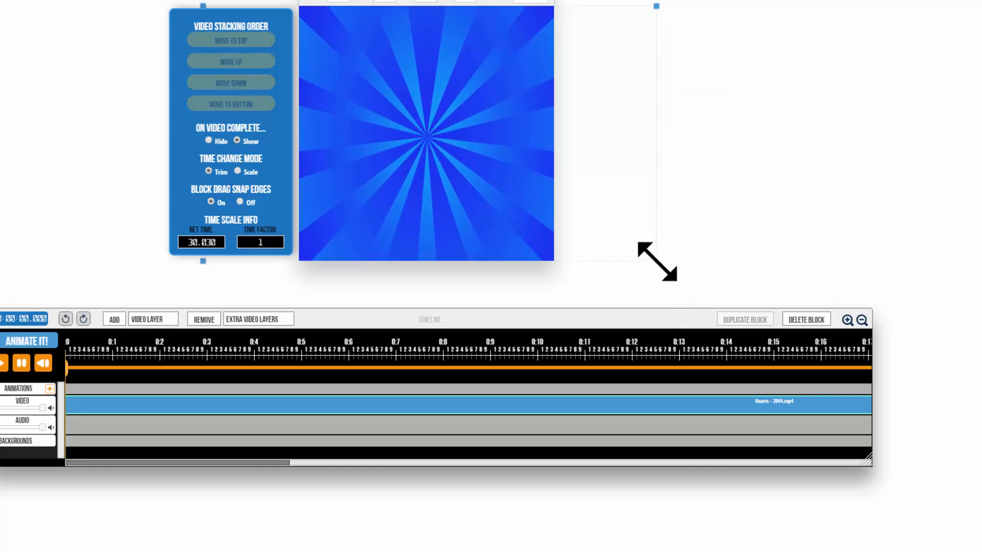
{"action": "left_click_drag", "start_coordinate": [657, 261], "coordinate": [670, 274]}
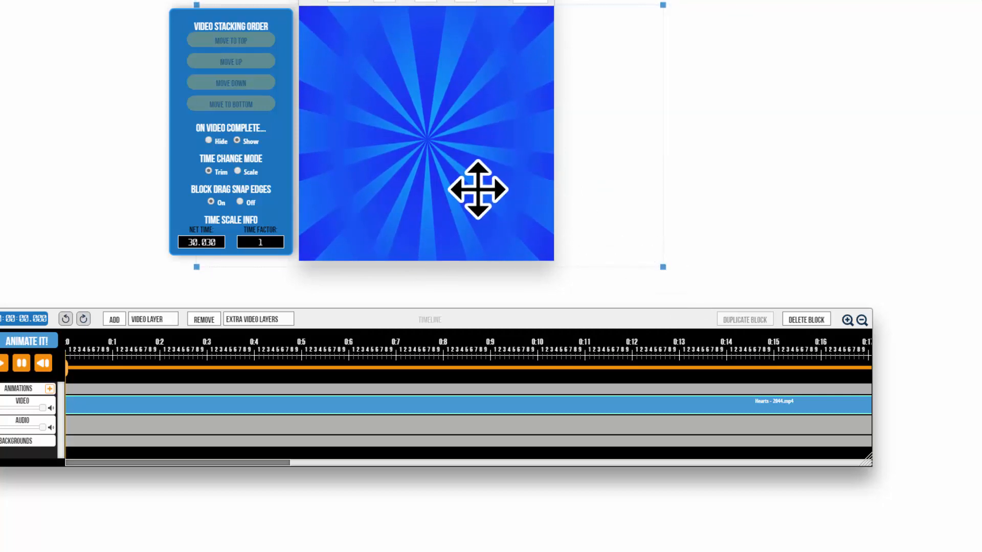
{"action": "left_click_drag", "start_coordinate": [478, 193], "coordinate": [477, 197]}
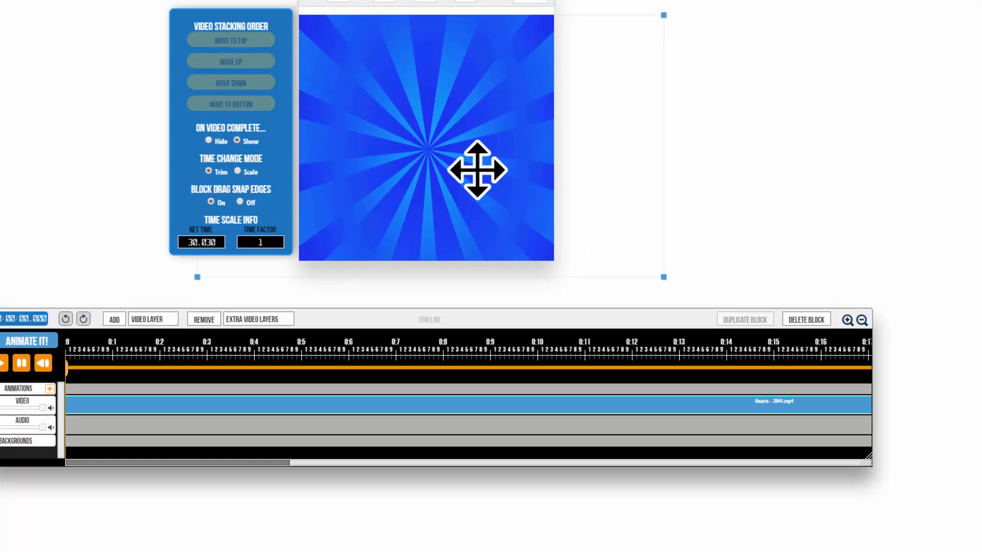
{"action": "left_click_drag", "start_coordinate": [463, 158], "coordinate": [462, 147]}
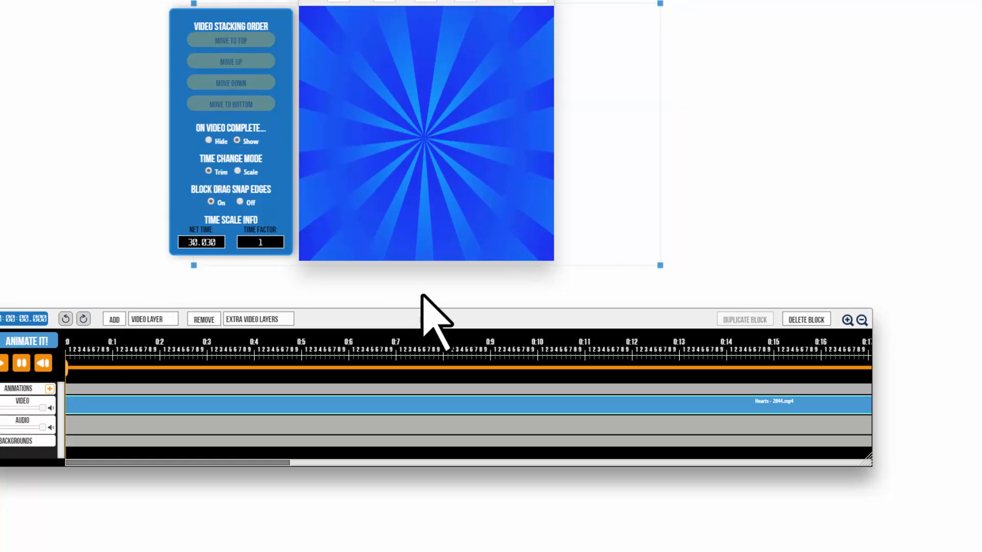
{"action": "left_click_drag", "start_coordinate": [406, 318], "coordinate": [407, 311]}
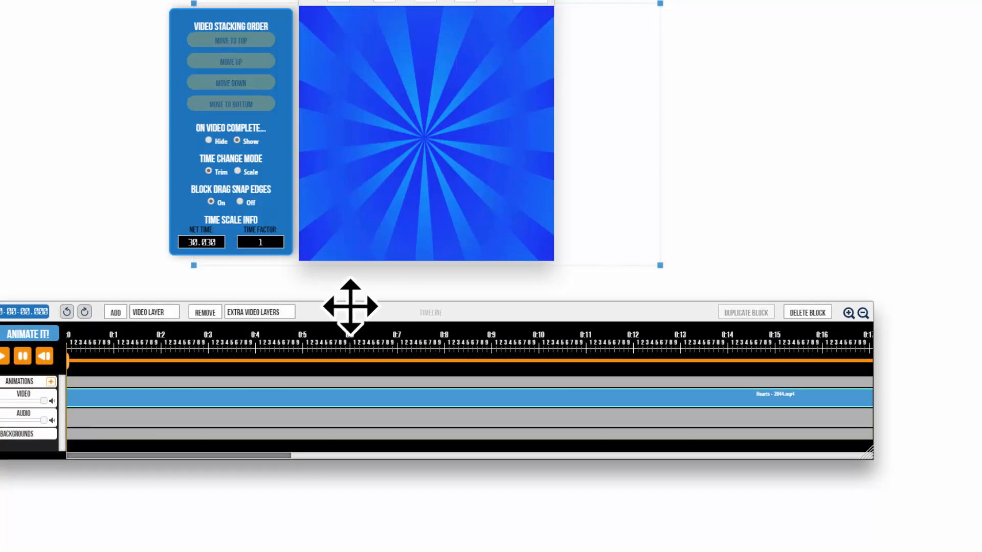
- Insert an empty block at the start of the animations track and add a second animation layer
{"action": "left_click", "coordinate": [147, 313]}
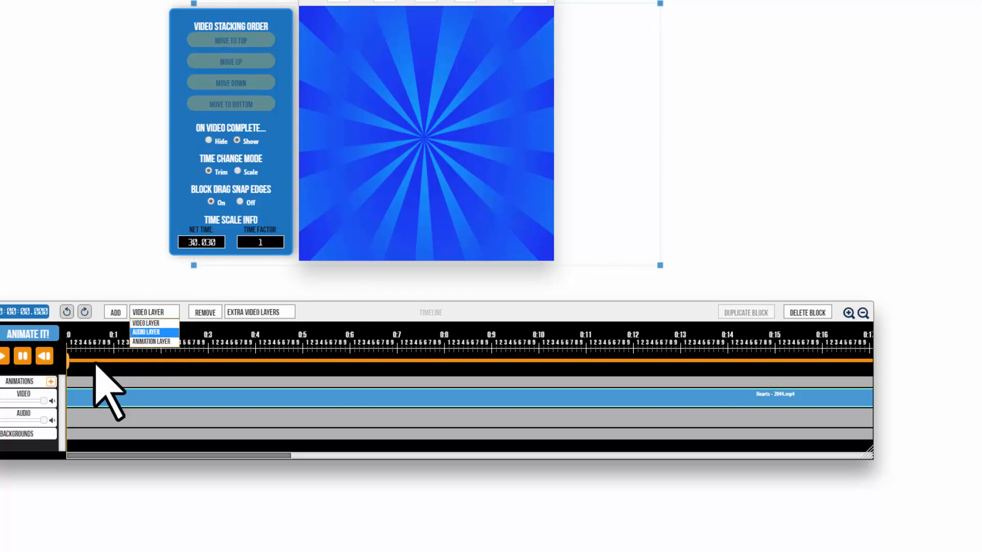
{"action": "left_click", "coordinate": [159, 341]}
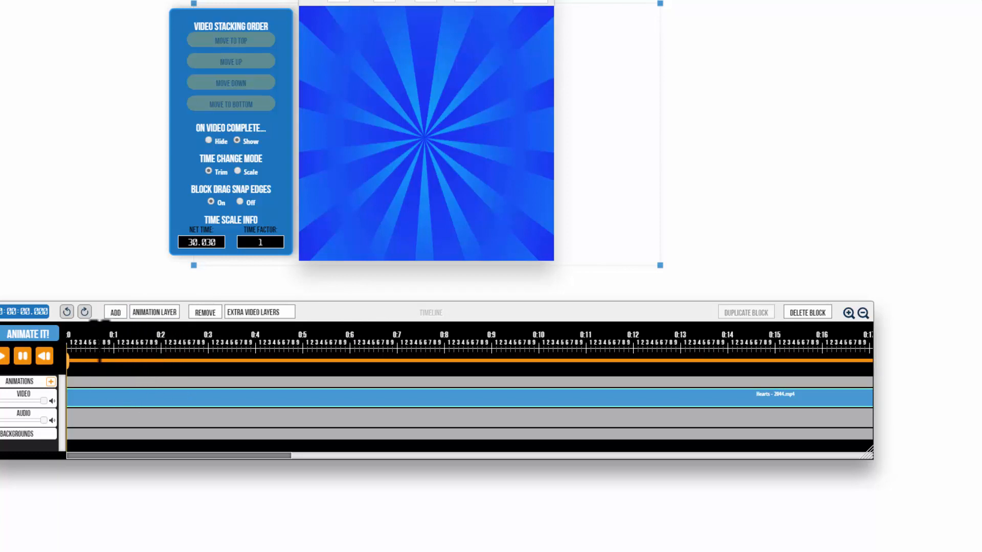
{"action": "left_click", "coordinate": [51, 382]}
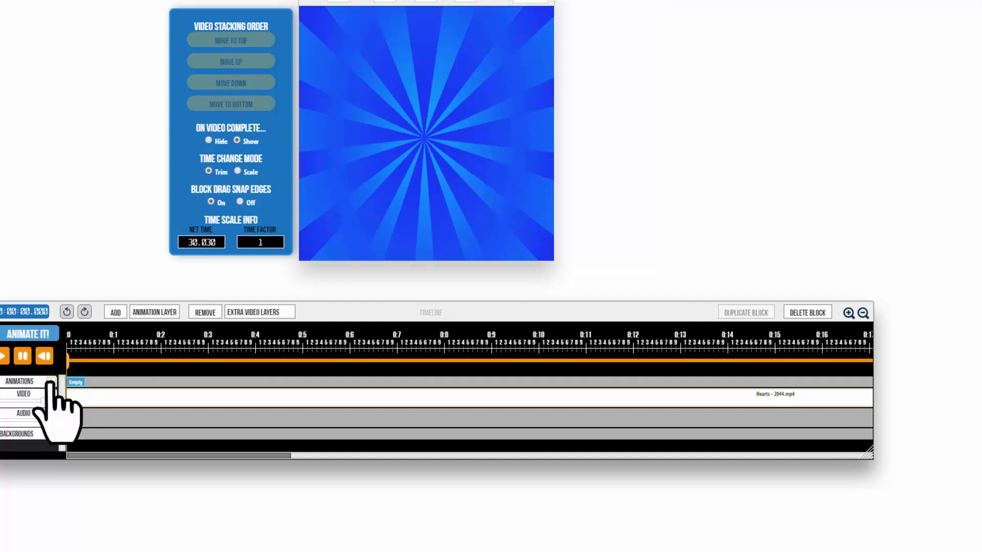
{"action": "left_click", "coordinate": [115, 312]}
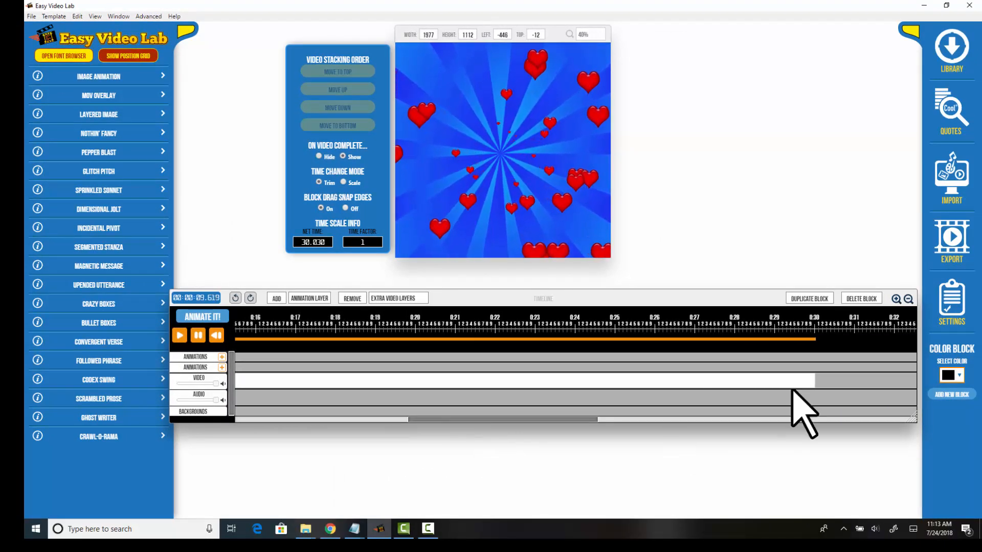
- Trim the end of the hearts video block to a length of about 15 seconds
{"action": "left_click_drag", "start_coordinate": [813, 378], "coordinate": [267, 391]}
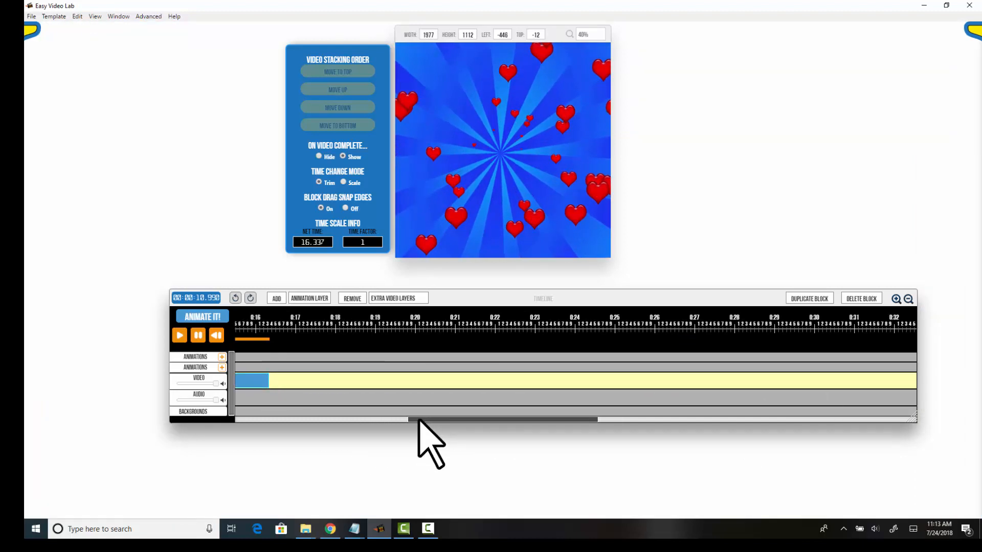
{"action": "left_click_drag", "start_coordinate": [418, 424], "coordinate": [344, 433]}
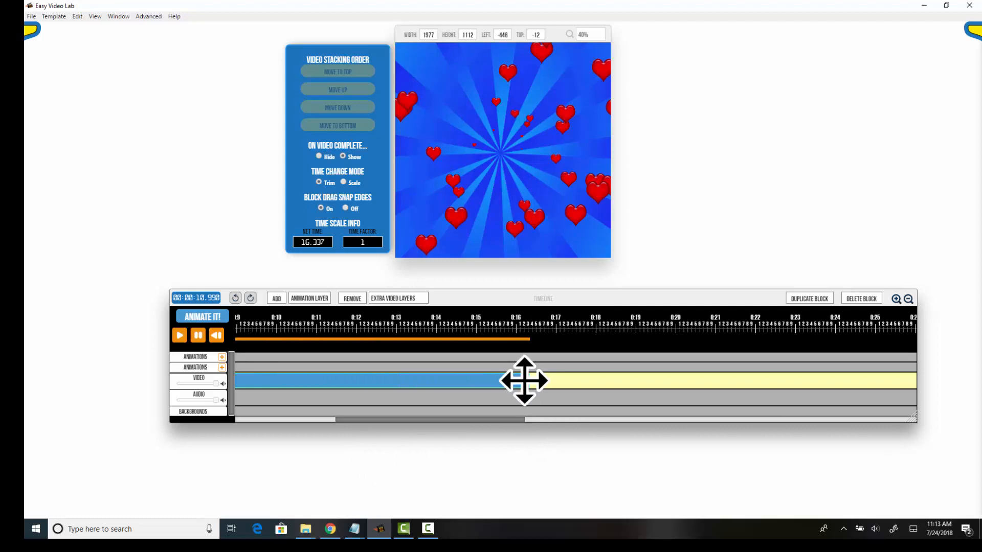
{"action": "mouse_move", "coordinate": [478, 385]}
{"action": "left_mouse_down"}
{"action": "mouse_move", "coordinate": [670, 391]}
{"action": "mouse_move", "coordinate": [476, 390]}
{"action": "left_mouse_up"}
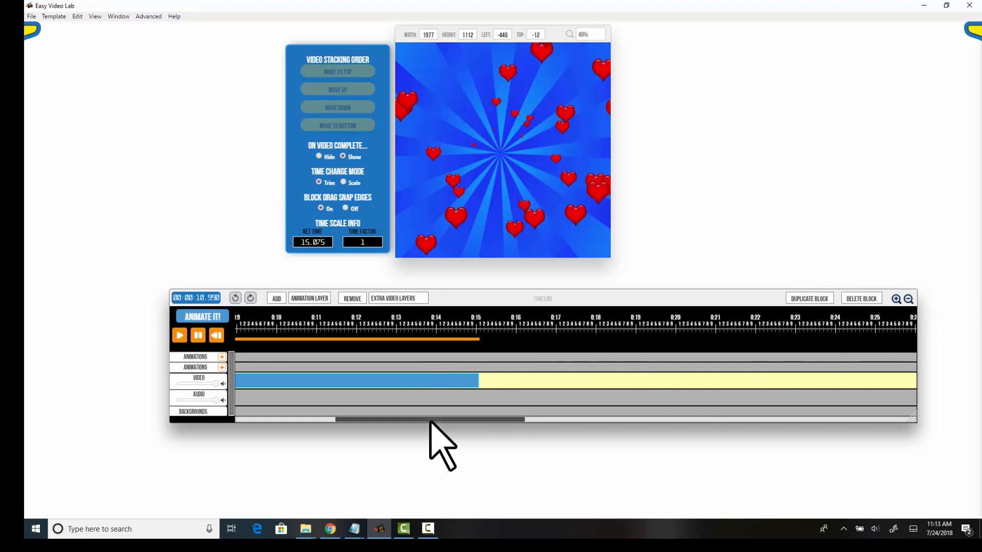
- Scrub through and play the trimmed video to review it, and return the playhead to the start
{"action": "left_click_drag", "start_coordinate": [430, 420], "coordinate": [372, 423]}
{"action": "left_click_drag", "start_coordinate": [300, 338], "coordinate": [702, 341]}
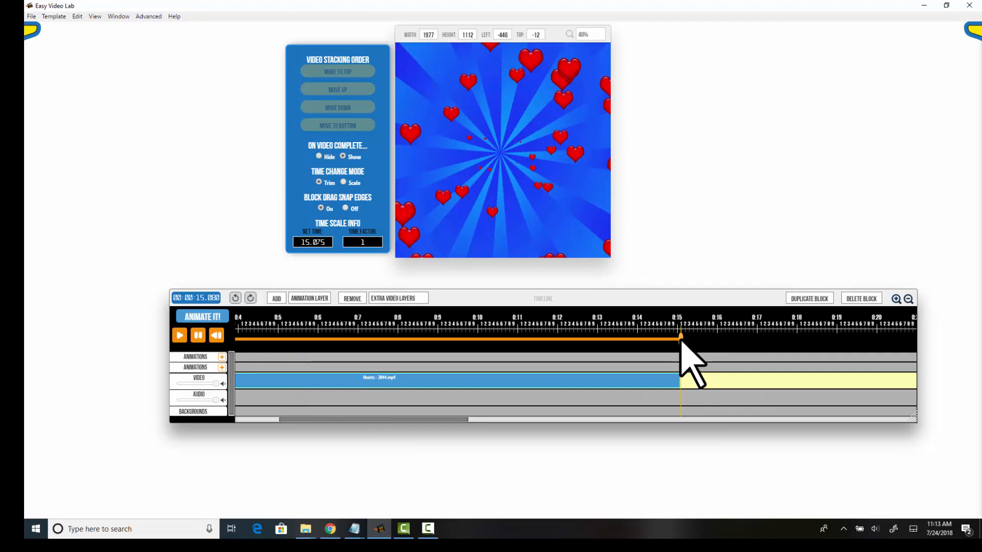
{"action": "left_click_drag", "start_coordinate": [681, 338], "coordinate": [629, 343]}
{"action": "left_click_drag", "start_coordinate": [537, 337], "coordinate": [222, 354]}
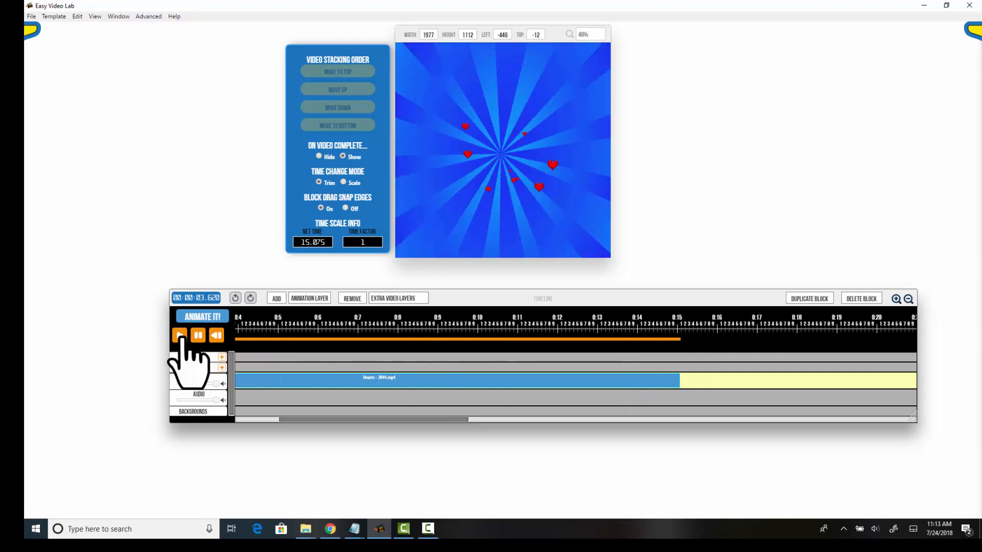
{"action": "left_click", "coordinate": [179, 335]}
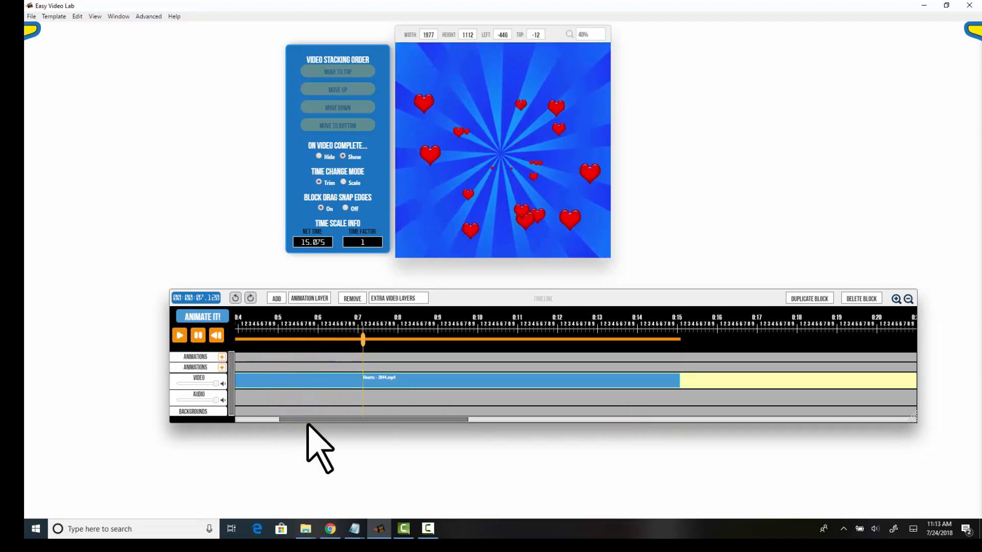
{"action": "left_click", "coordinate": [217, 334]}
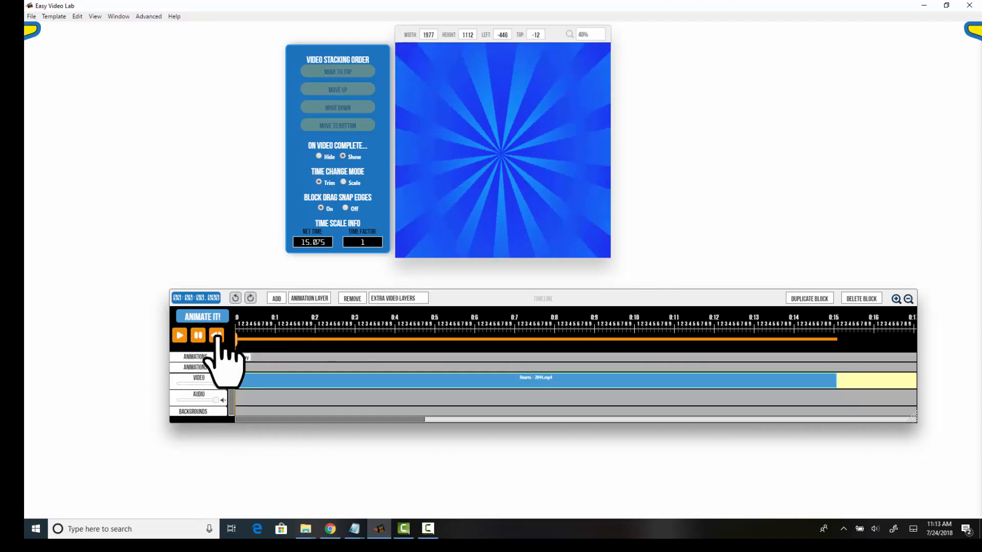
- Assign an Image Animation to the empty block, using house-red from the ADDONS HouseIcons-PNG folder
{"action": "left_click", "coordinate": [240, 356]}
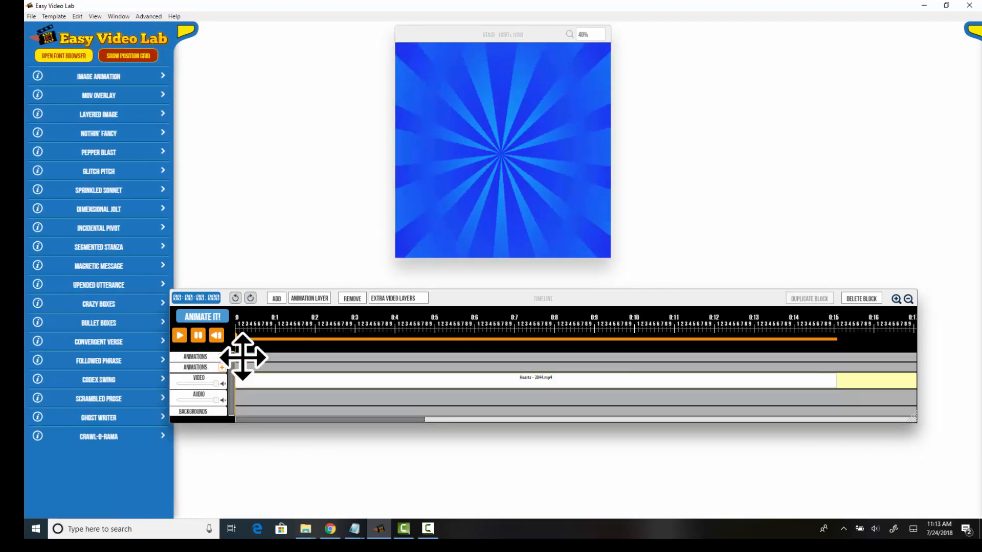
{"action": "left_click", "coordinate": [162, 77]}
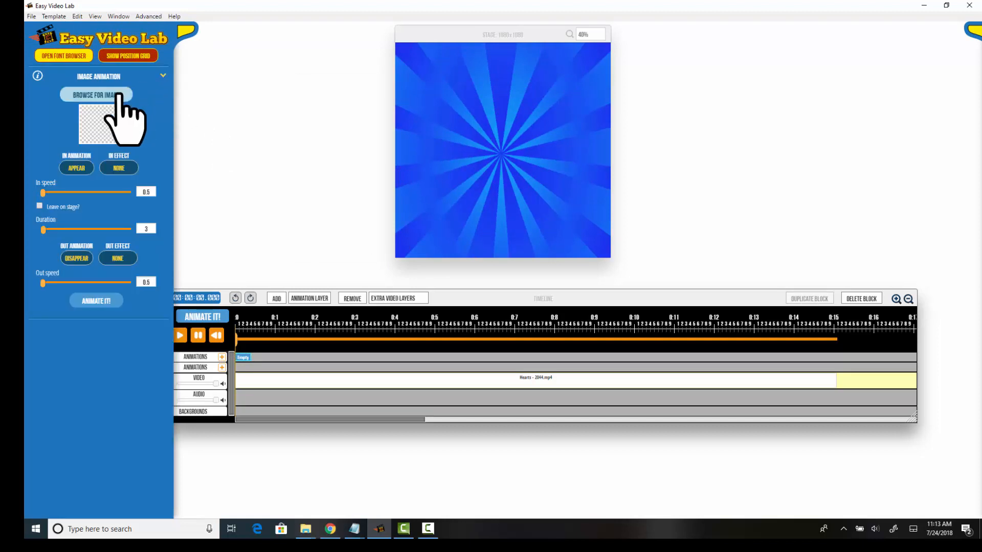
{"action": "left_click", "coordinate": [96, 96]}
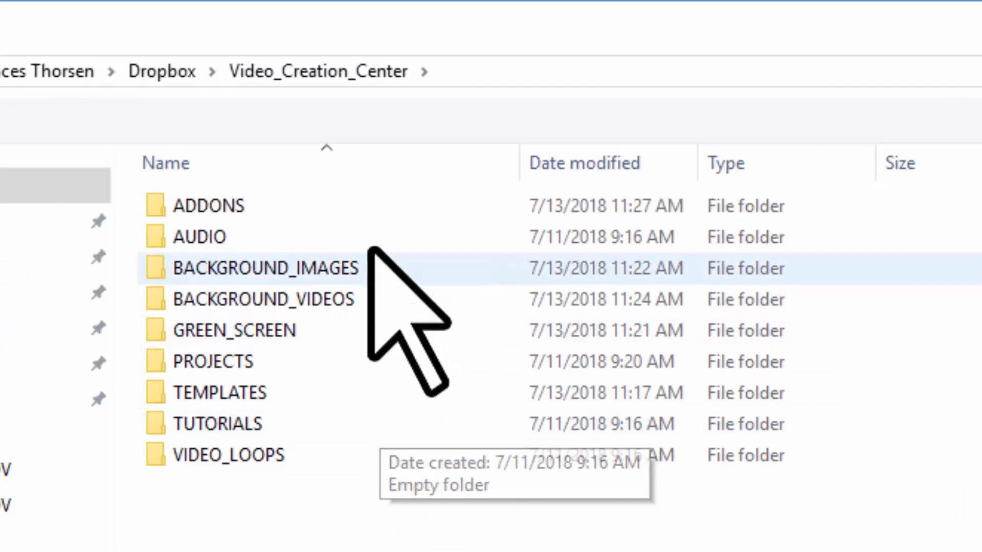
{"action": "left_click", "coordinate": [250, 210]}
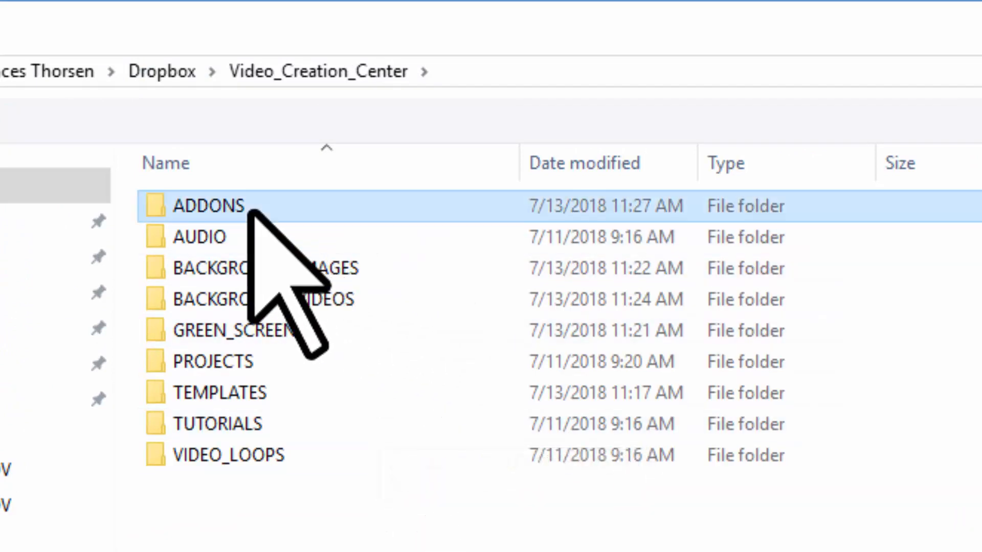
{"action": "double_click", "coordinate": [250, 209]}
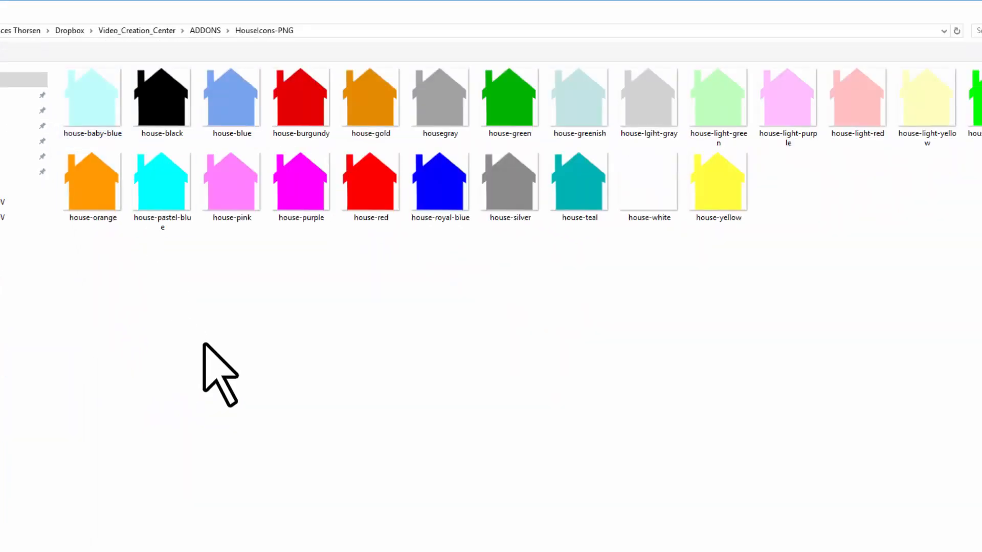
{"action": "left_click", "coordinate": [377, 182]}
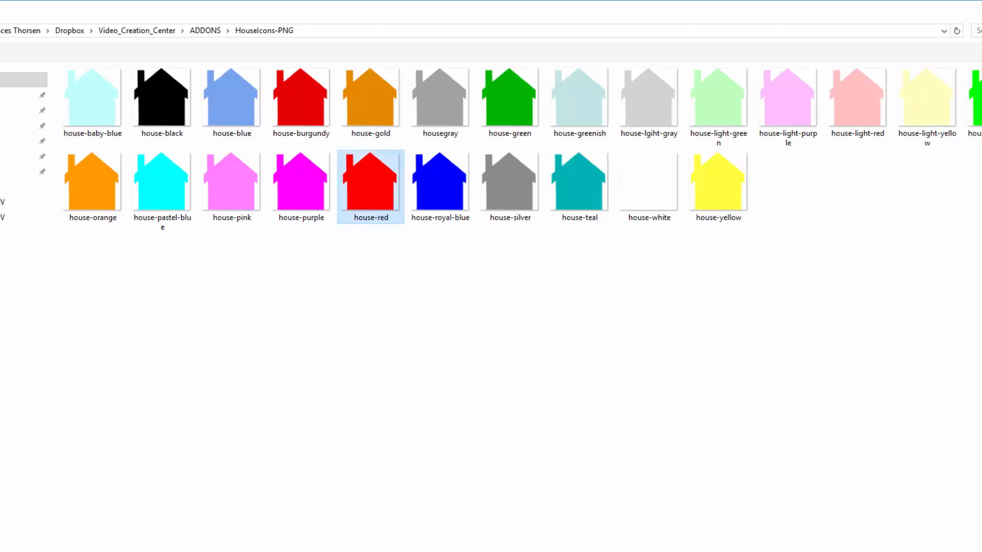
{"action": "key", "text": "Return"}
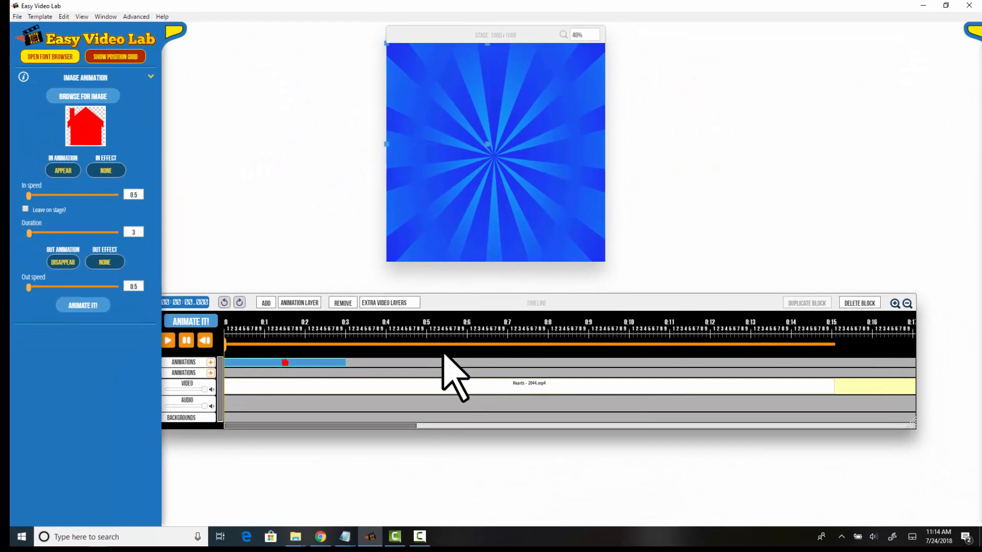
- With the playhead inside the house block, enlarge the red house to fill most of the stage and centre it
{"action": "left_click", "coordinate": [229, 345]}
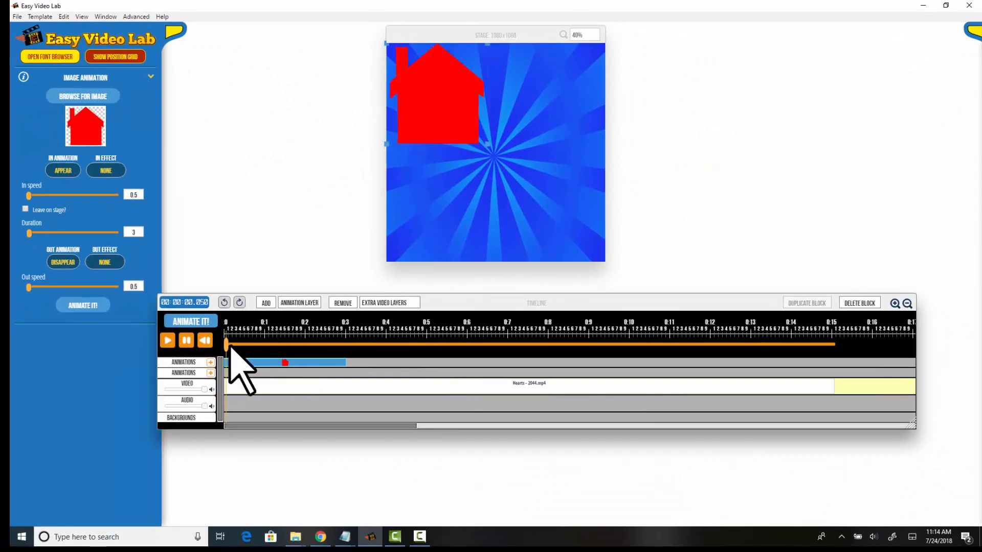
{"action": "left_click_drag", "start_coordinate": [457, 101], "coordinate": [508, 158]}
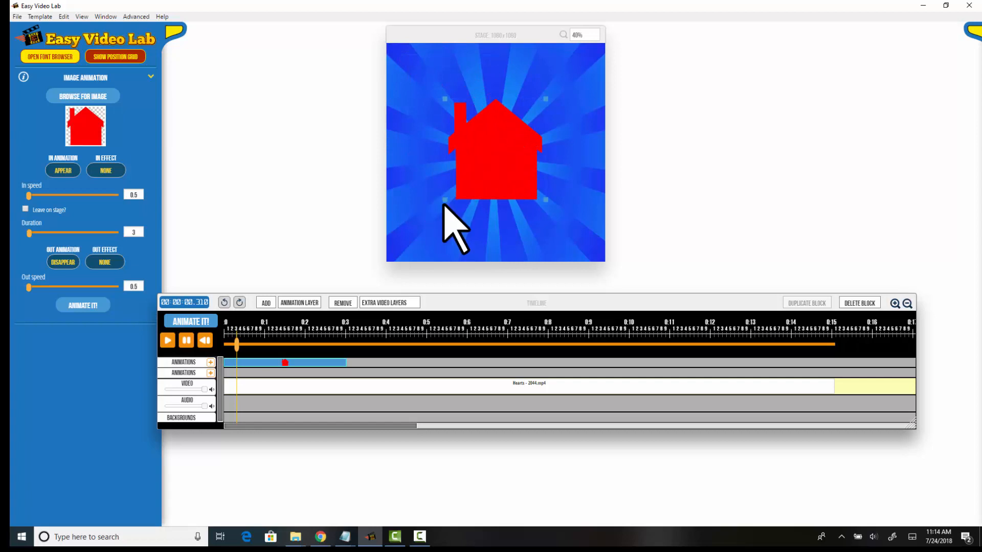
{"action": "left_click_drag", "start_coordinate": [443, 204], "coordinate": [337, 302]}
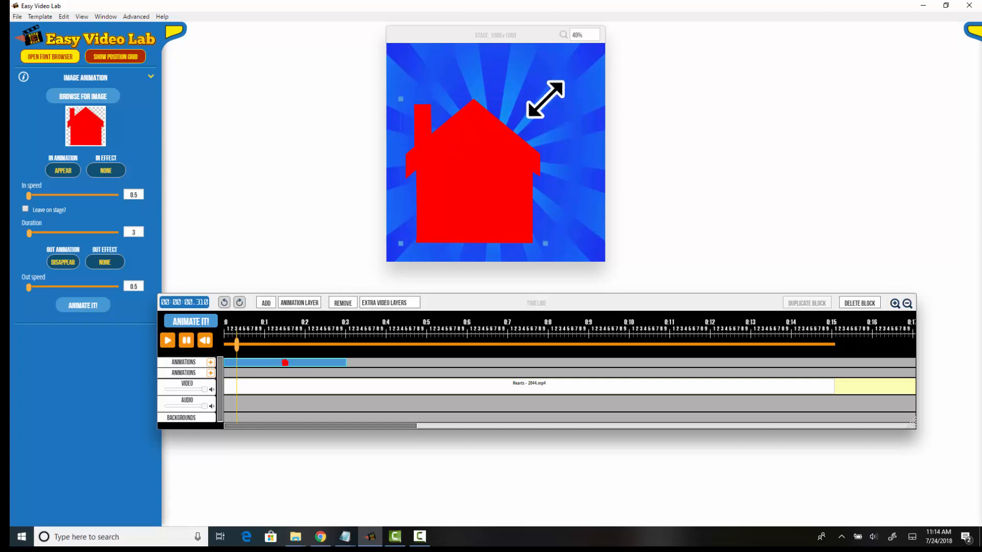
{"action": "left_click_drag", "start_coordinate": [543, 98], "coordinate": [651, 17]}
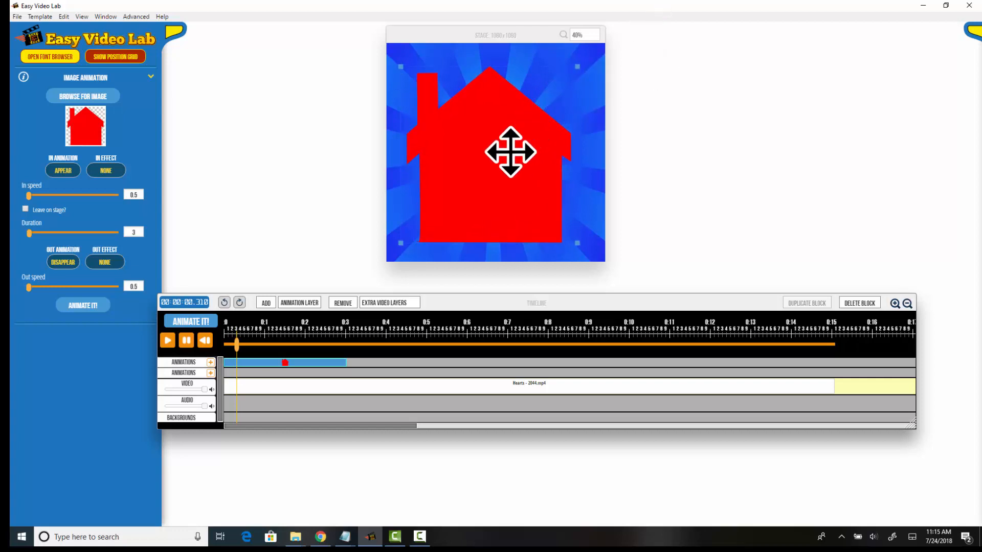
{"action": "left_click_drag", "start_coordinate": [511, 156], "coordinate": [514, 154]}
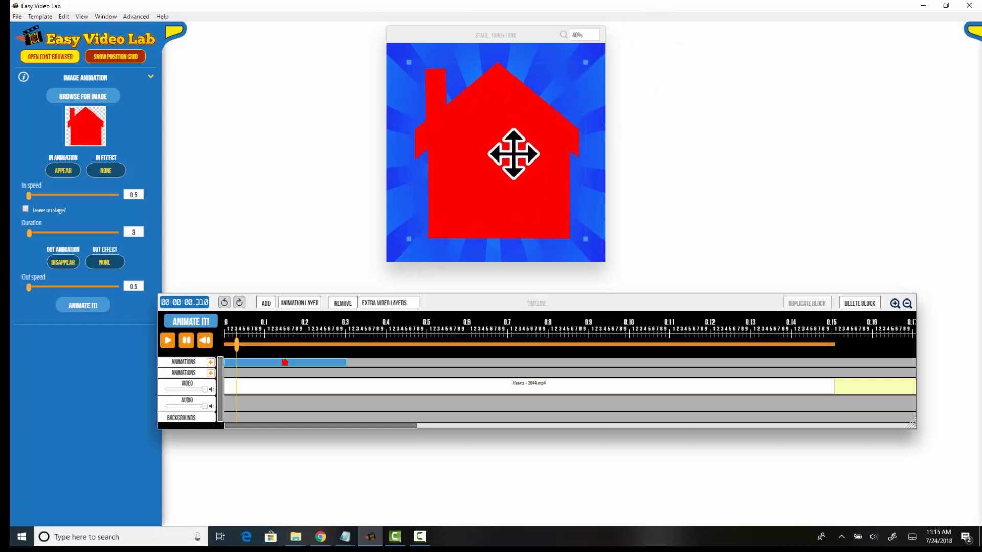
- Shift the house block about 0.2 s later on the timeline and animate its entrance with Zoom In and the Bounce effect
{"action": "left_click_drag", "start_coordinate": [285, 363], "coordinate": [293, 362]}
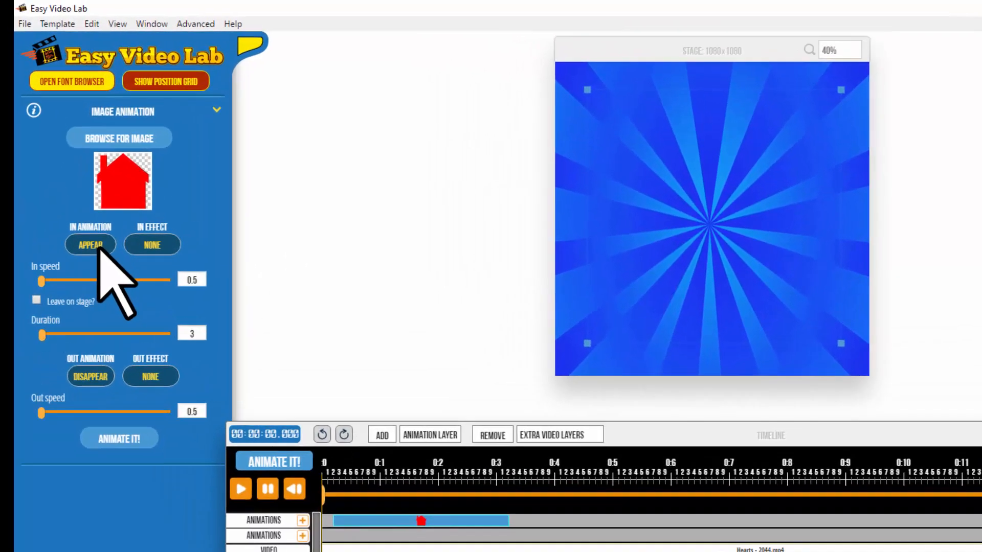
{"action": "left_click", "coordinate": [67, 172]}
{"action": "left_click", "coordinate": [107, 296]}
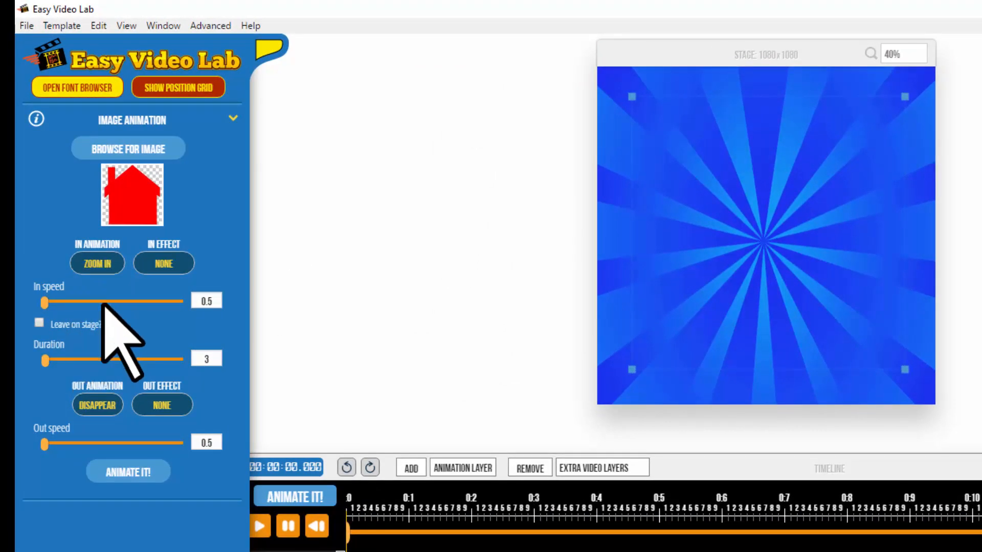
{"action": "left_click", "coordinate": [172, 263]}
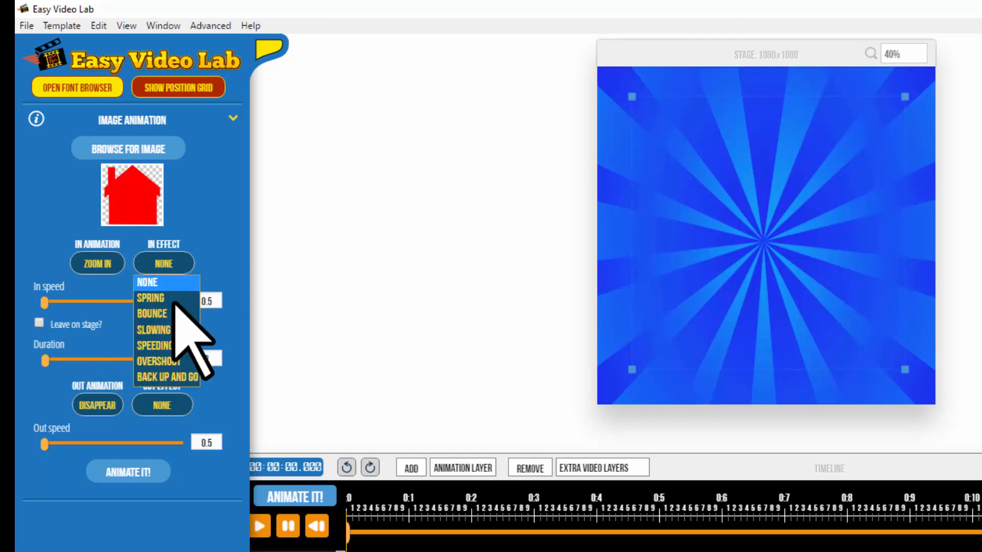
{"action": "left_click", "coordinate": [171, 317]}
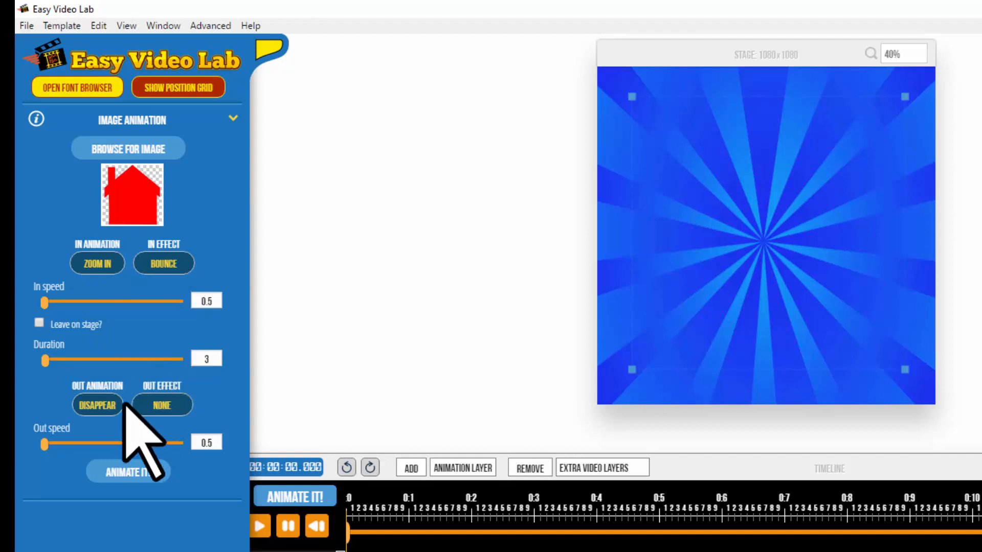
{"action": "left_click", "coordinate": [121, 475]}
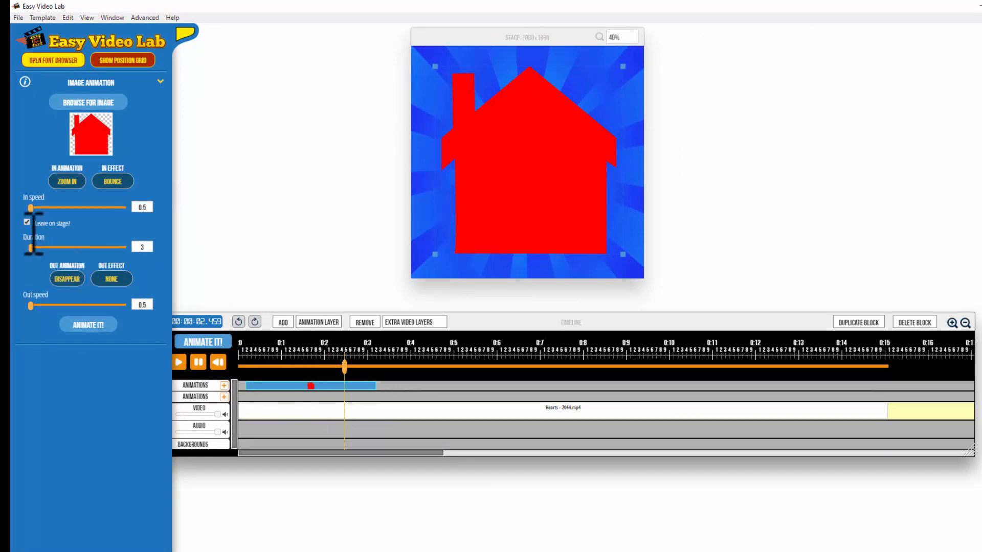
- Make the house stay on stage after its entrance and re-animate the block
{"action": "left_click", "coordinate": [101, 325]}
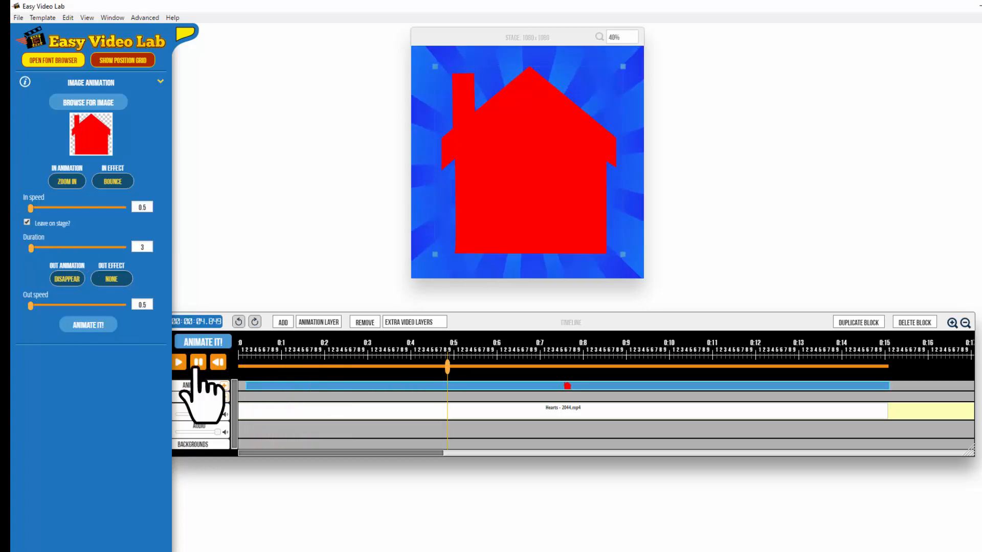
{"action": "left_click", "coordinate": [196, 368]}
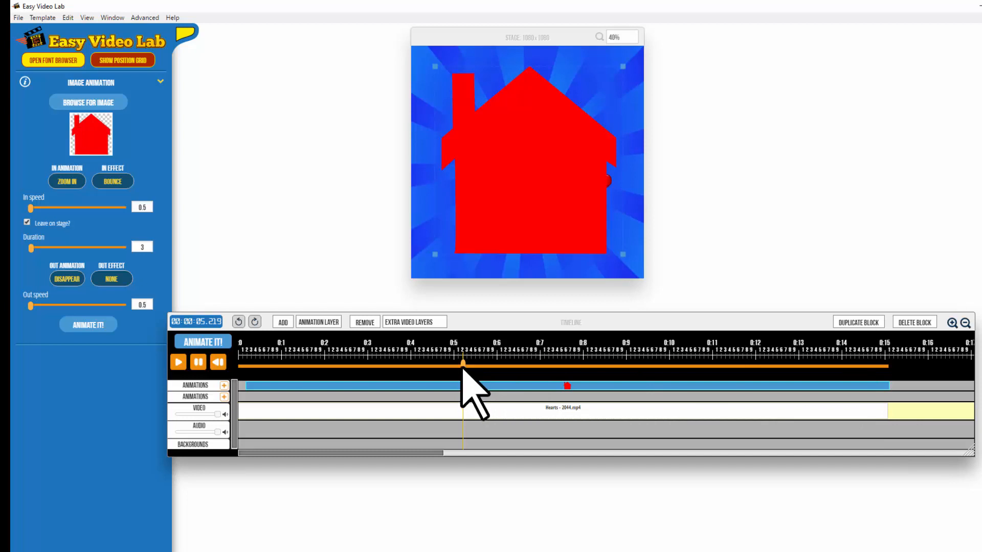
- Review the bouncing house entrance by scrubbing back and playing the video briefly from the start
{"action": "left_click_drag", "start_coordinate": [462, 368], "coordinate": [255, 391]}
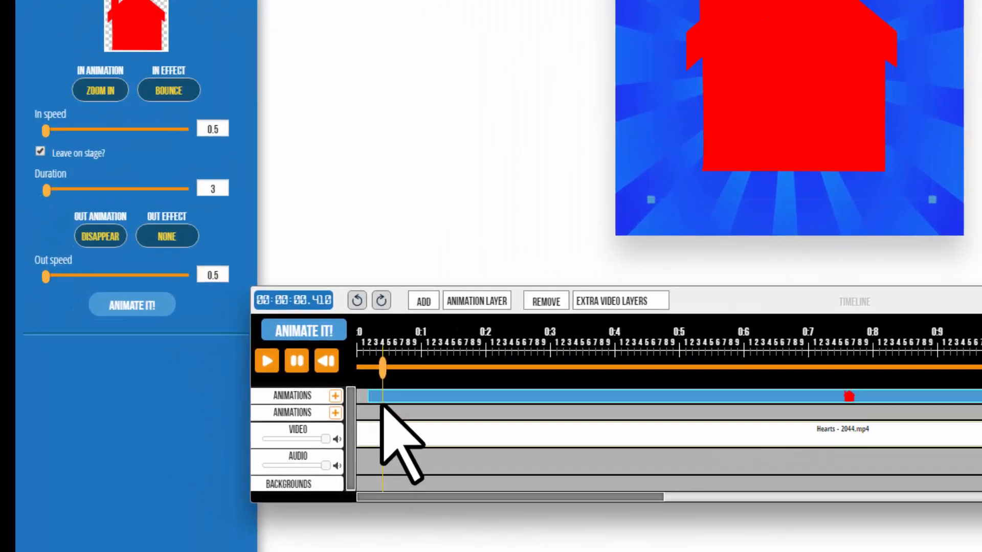
{"action": "left_click_drag", "start_coordinate": [382, 405], "coordinate": [320, 417]}
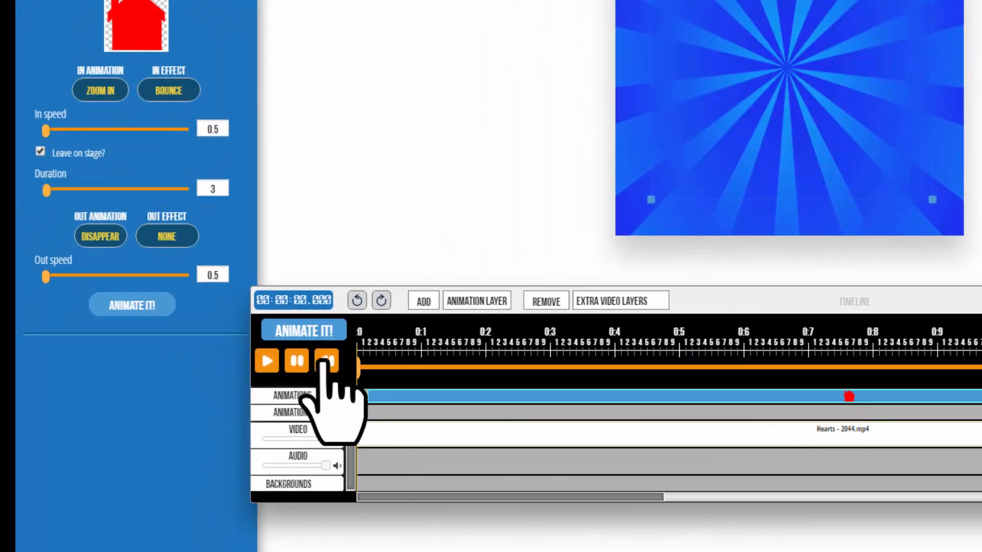
{"action": "left_click", "coordinate": [267, 361]}
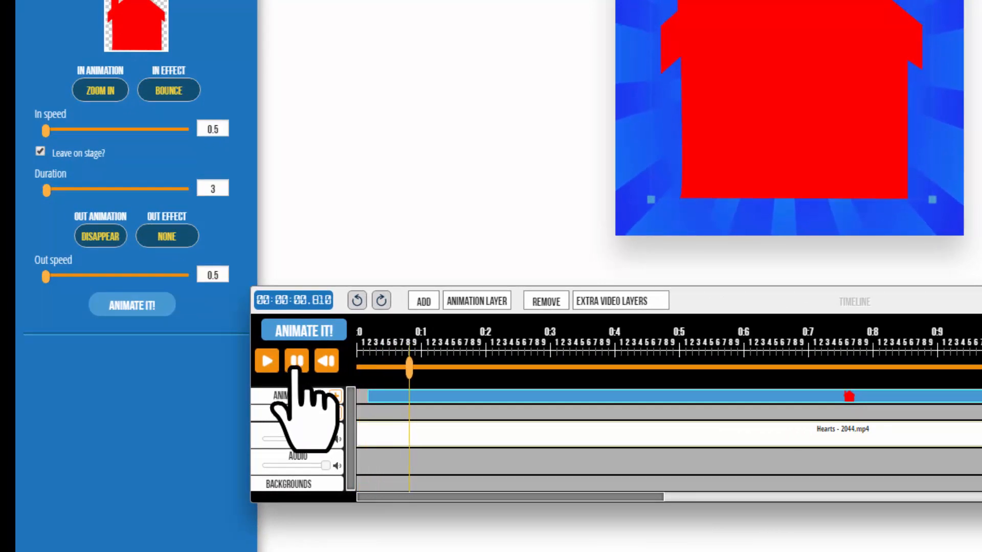
{"action": "left_click", "coordinate": [296, 363]}
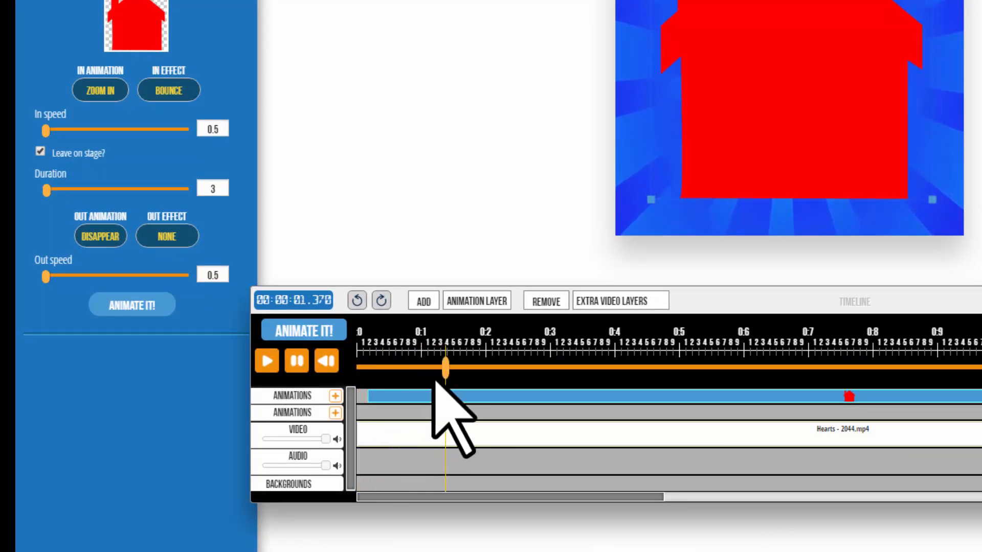
- Add a Sprinkled Sonnet animation at about 1.2 s on the second animation layer, with the text HOME IS WHERE THE HEART IS
{"action": "left_click_drag", "start_coordinate": [444, 364], "coordinate": [436, 373]}
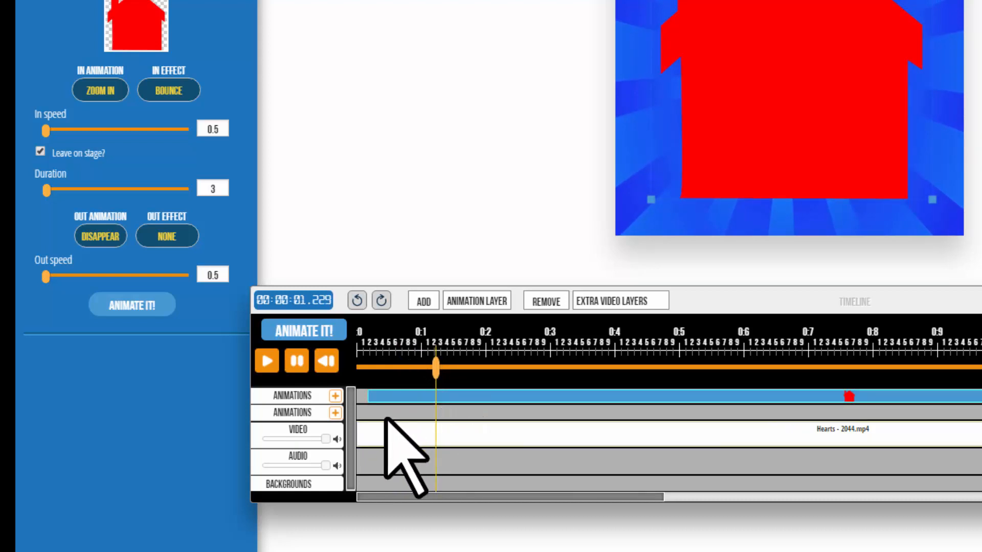
{"action": "left_click", "coordinate": [335, 412]}
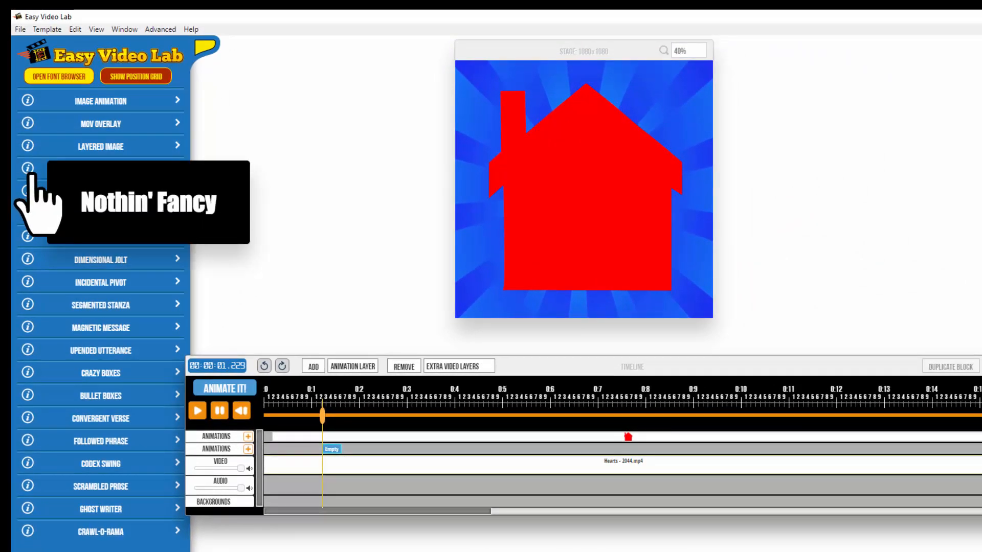
{"action": "mouse_move", "coordinate": [29, 192]}
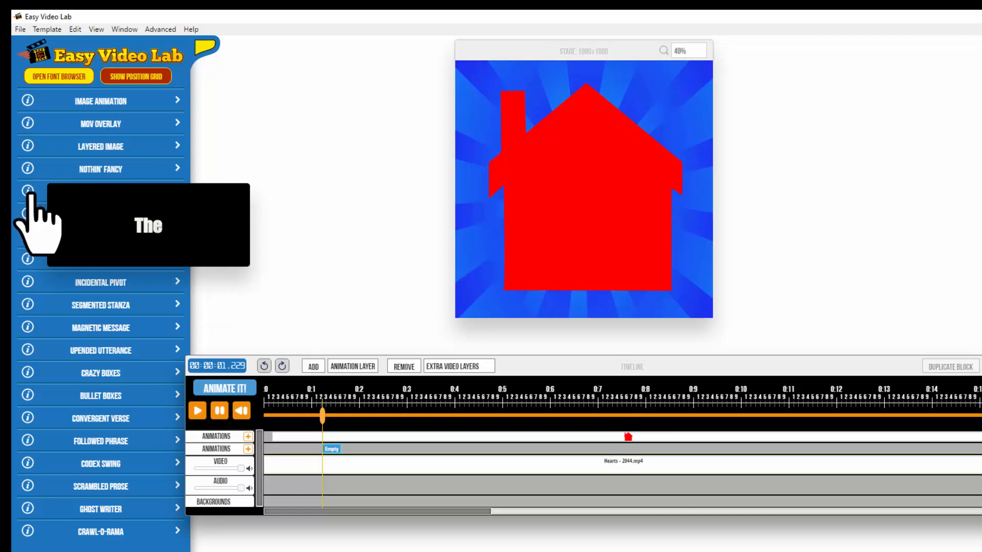
{"action": "mouse_move", "coordinate": [28, 304]}
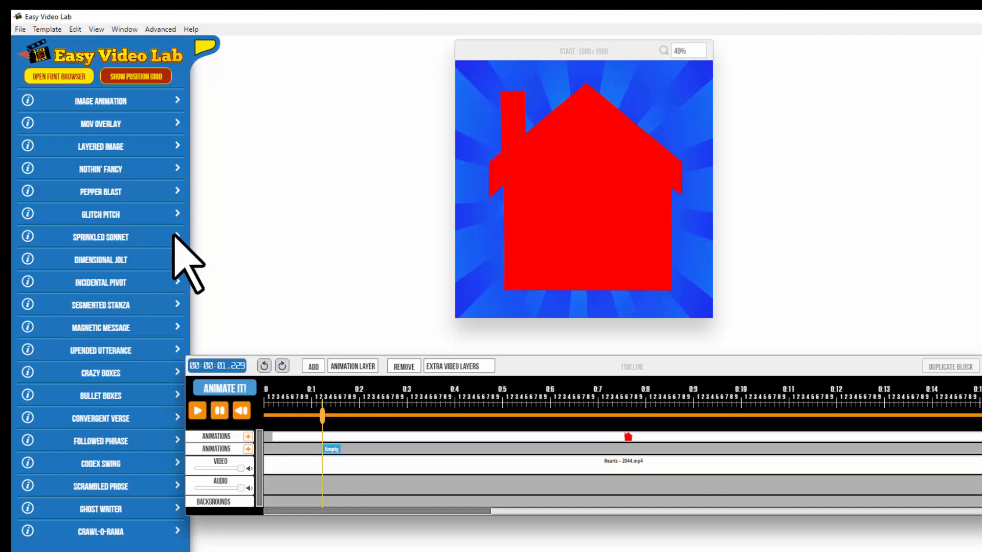
{"action": "mouse_move", "coordinate": [32, 237]}
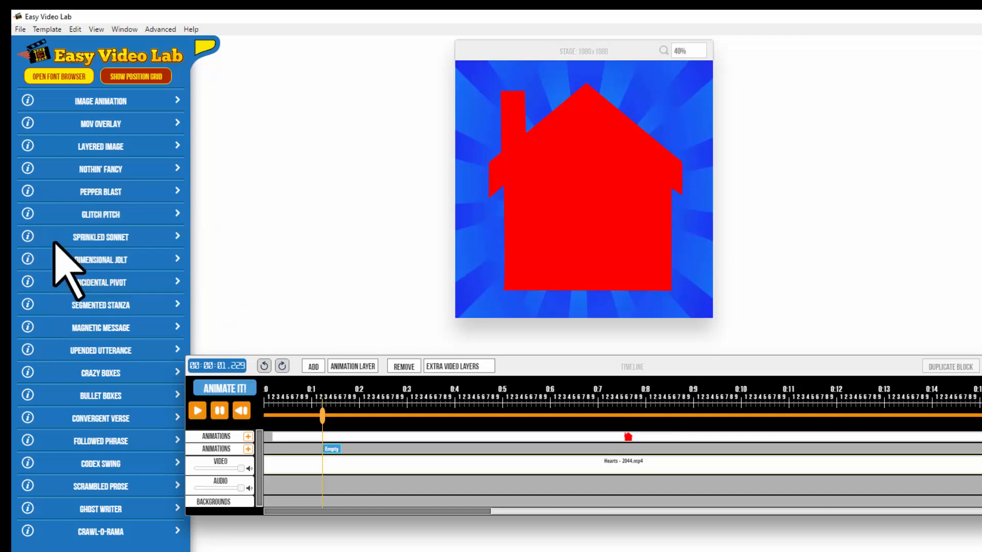
{"action": "left_click", "coordinate": [175, 237]}
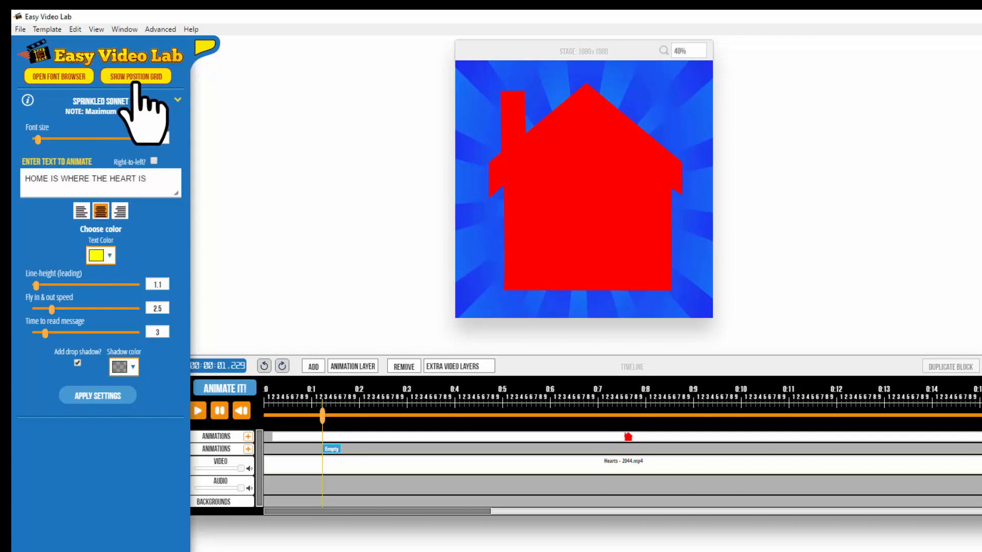
- Show the position grid and mark a large text area on it covering the body of the house
{"action": "left_click", "coordinate": [136, 78]}
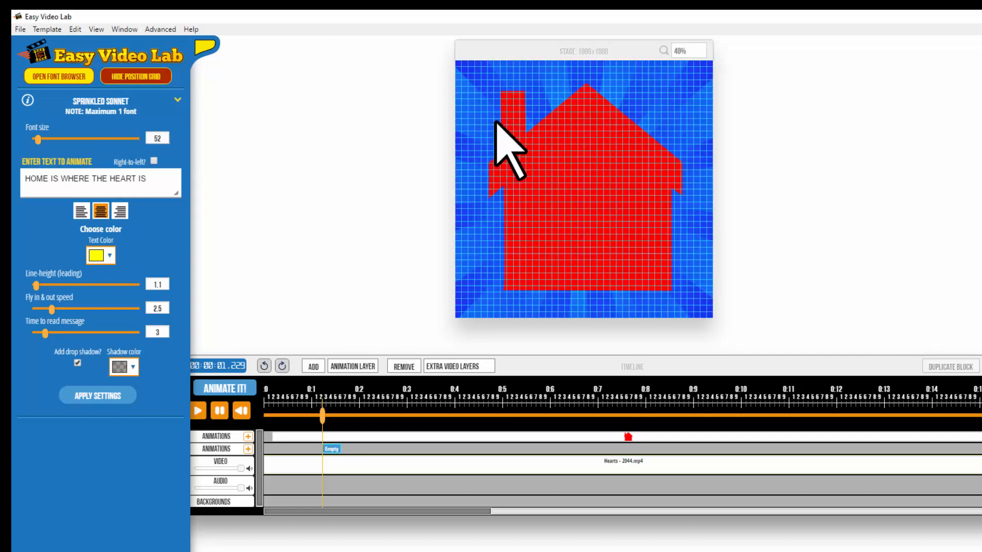
{"action": "left_click_drag", "start_coordinate": [497, 122], "coordinate": [687, 292]}
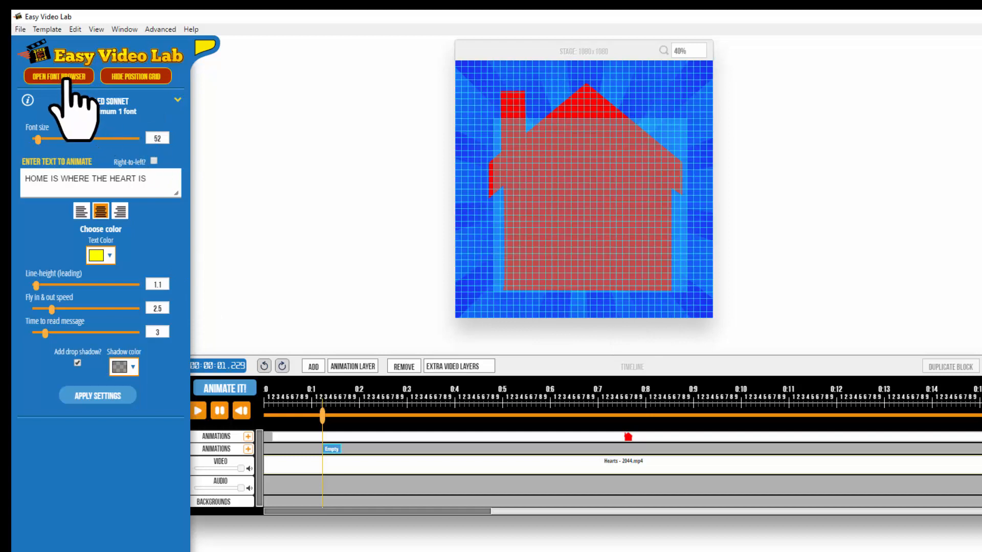
- Search the fonts for LOVE and assign the Love Me font to the Sprinkled Sonnet text
{"action": "left_click", "coordinate": [66, 78]}
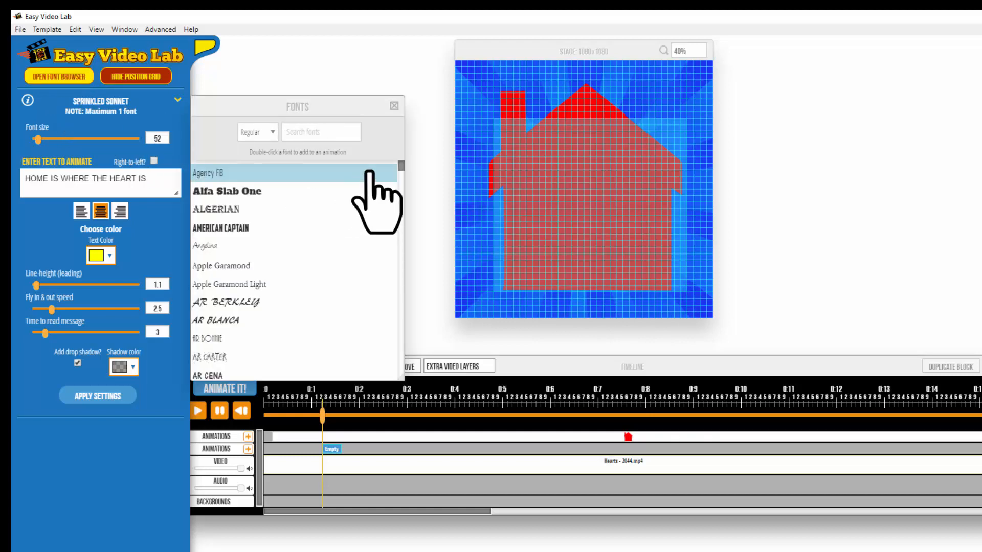
{"action": "left_click_drag", "start_coordinate": [401, 168], "coordinate": [390, 256]}
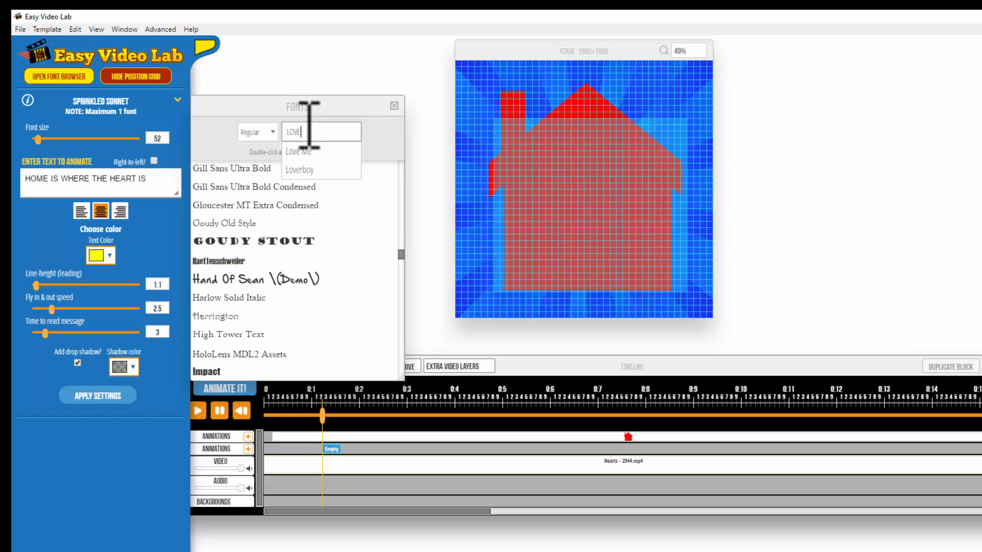
{"action": "left_click", "coordinate": [303, 152]}
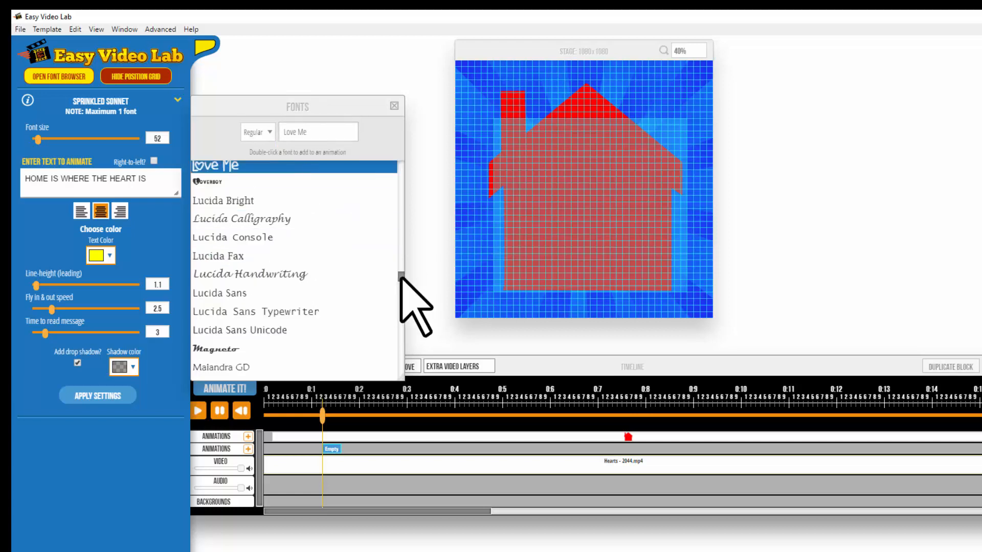
{"action": "scroll", "coordinate": [401, 278], "scroll_direction": "up", "scroll_amount": 2}
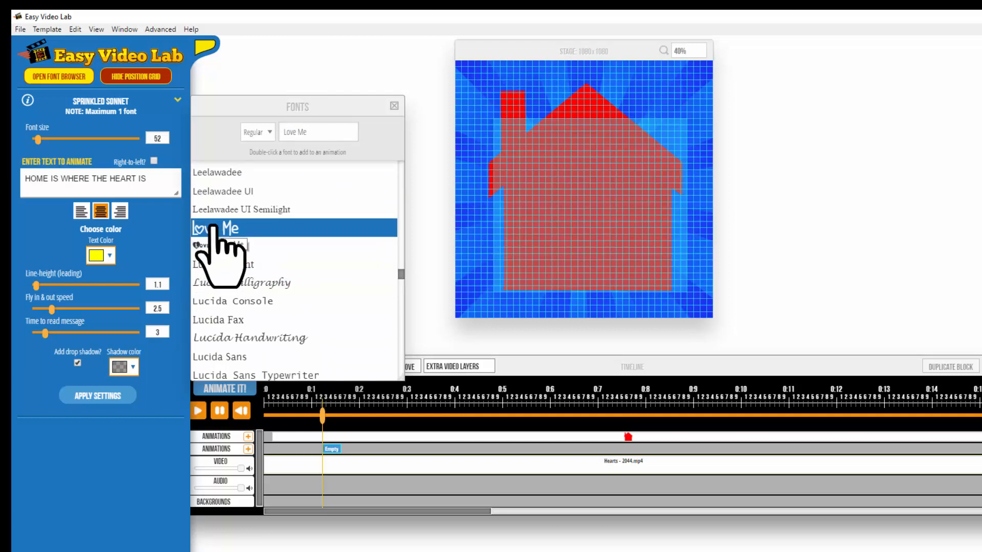
{"action": "double_click", "coordinate": [212, 226]}
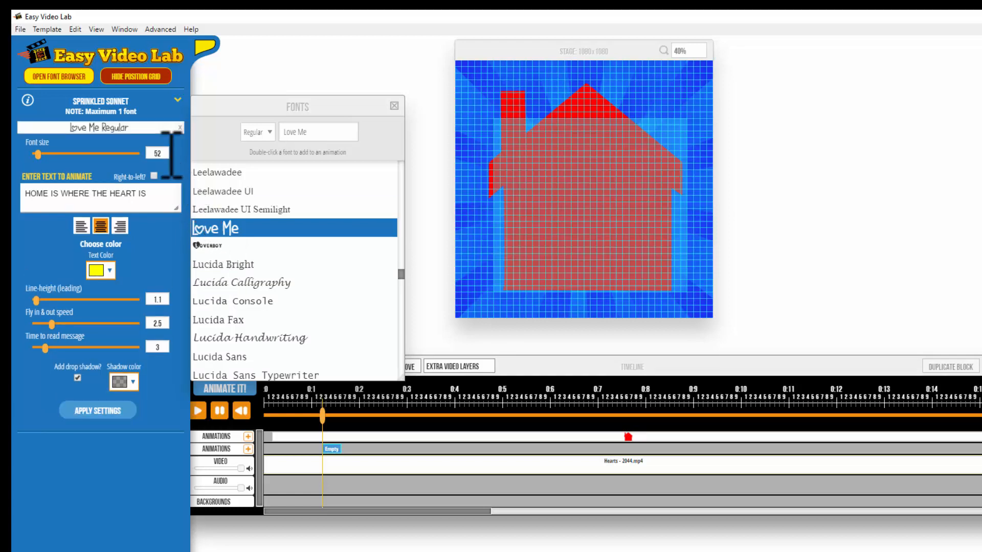
- Set the text color to white (#ffffff), apply the Sprinkled Sonnet settings, and pause the preview with the text on stage
{"action": "left_click", "coordinate": [167, 154]}
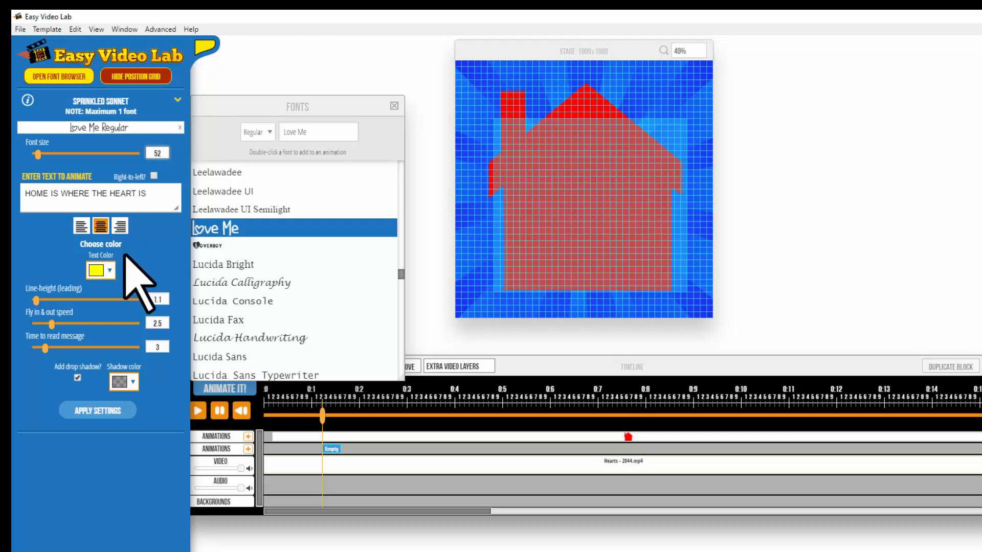
{"action": "left_click", "coordinate": [106, 271]}
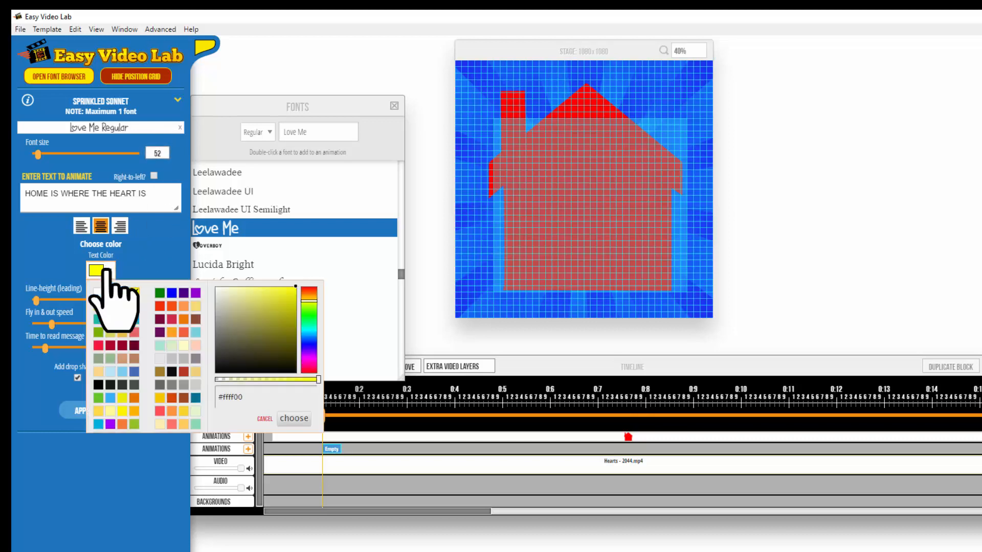
{"action": "left_click", "coordinate": [98, 293]}
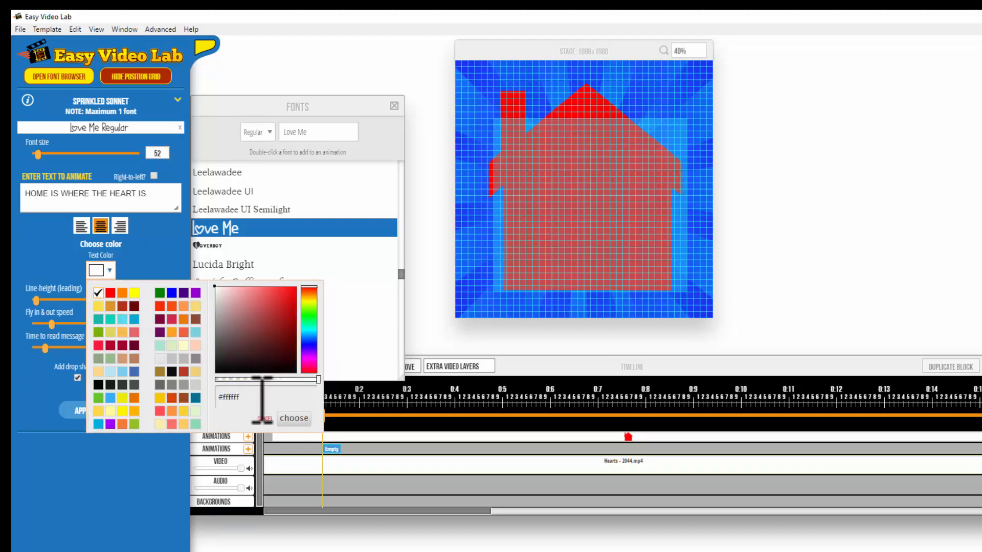
{"action": "left_click", "coordinate": [294, 418]}
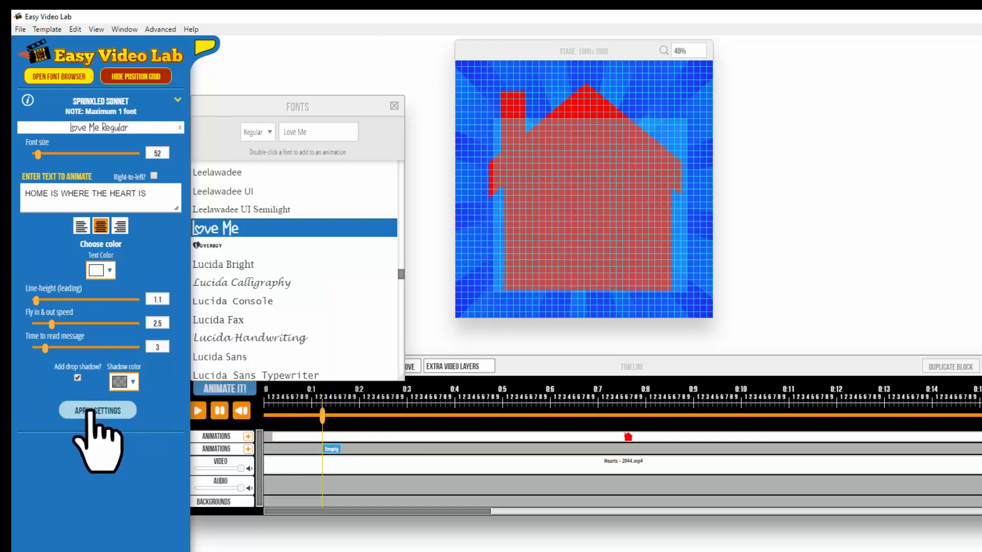
{"action": "left_click", "coordinate": [92, 410]}
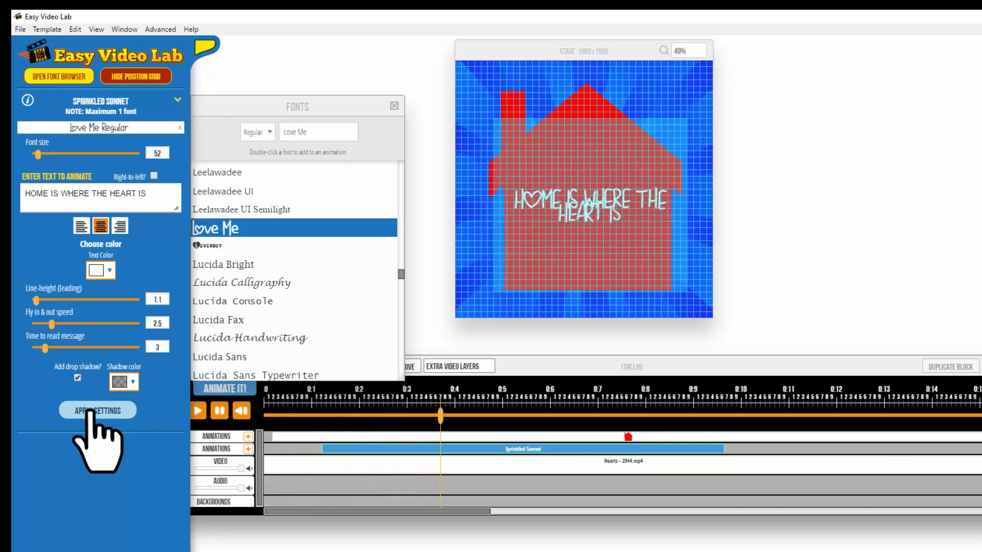
{"action": "left_click", "coordinate": [219, 410]}
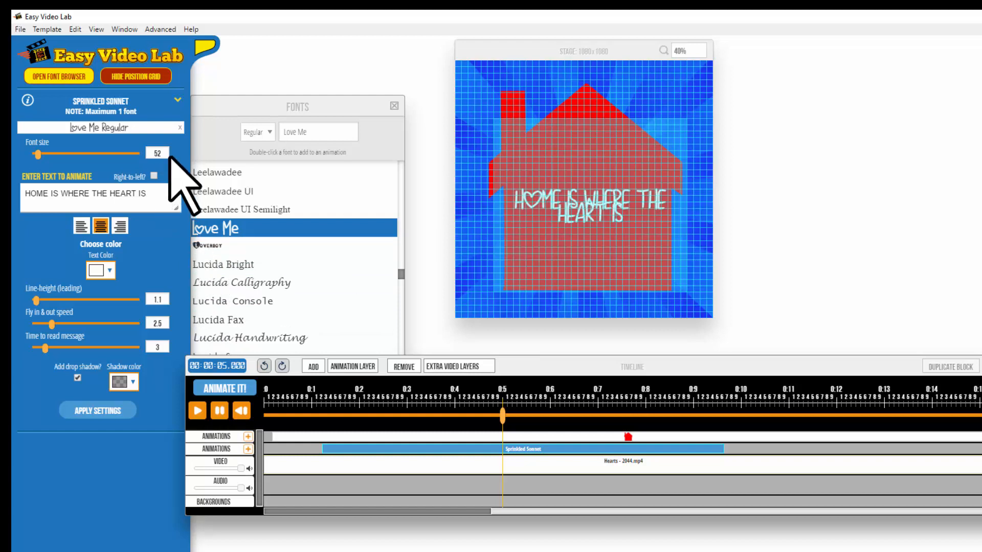
- Try a font size of 70 and a line-height of 1.5 on the text and apply the settings
{"action": "left_click", "coordinate": [171, 154]}
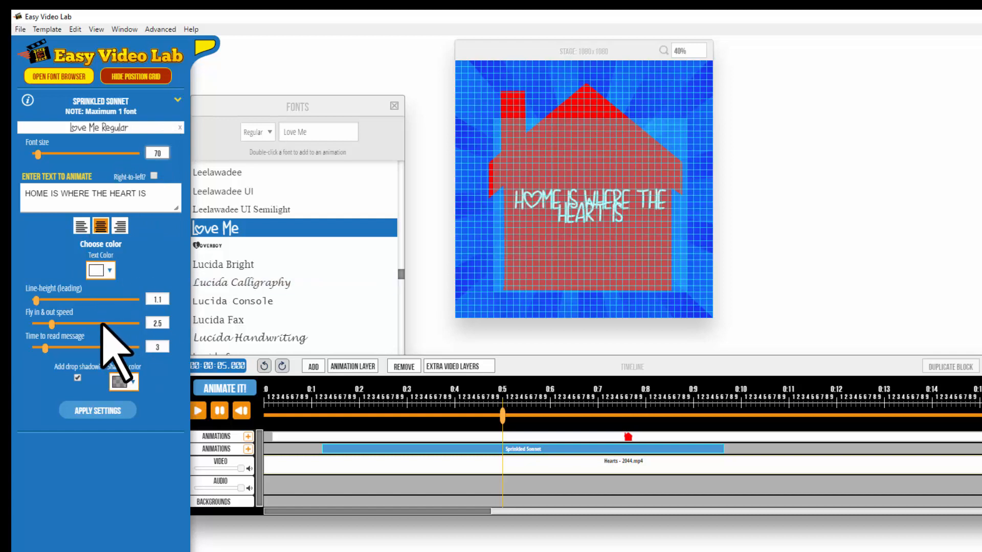
{"action": "left_click", "coordinate": [170, 299]}
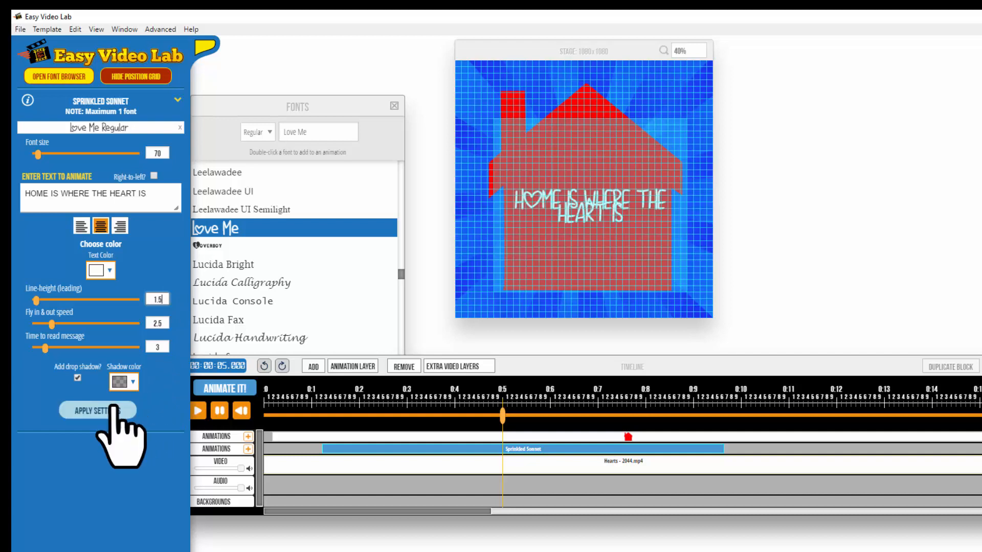
{"action": "left_click", "coordinate": [115, 411]}
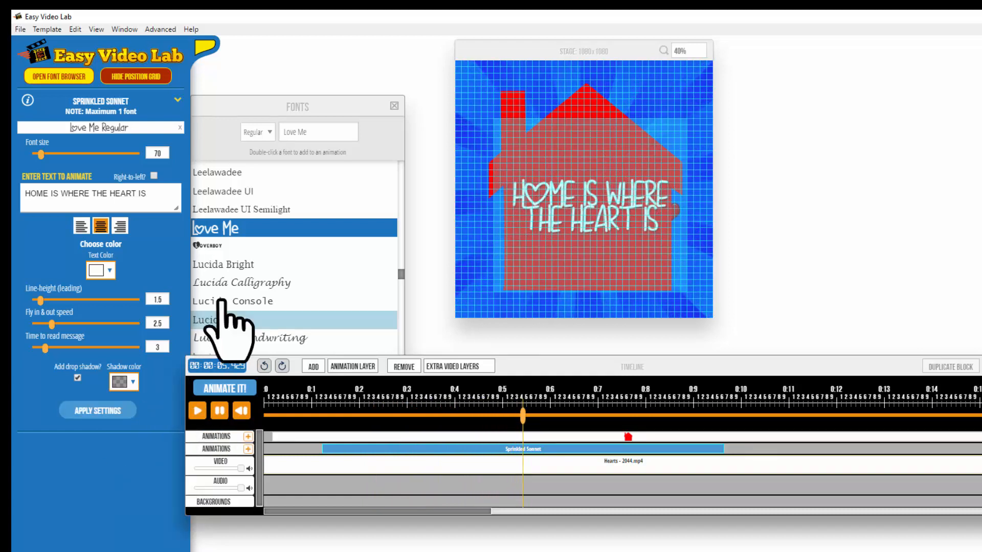
- Set the text's font size to 100 and its line-height to 1.9, and apply the settings
{"action": "left_click", "coordinate": [168, 156]}
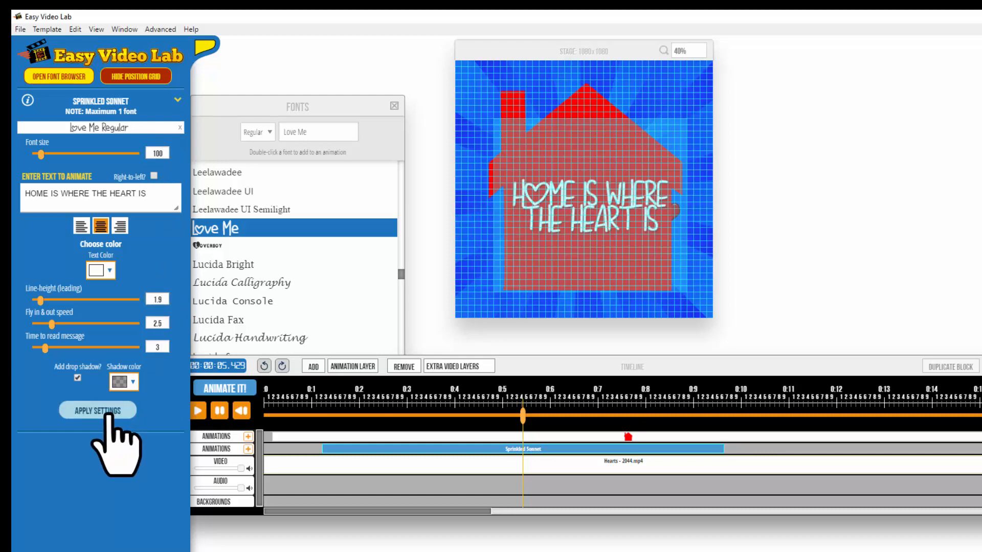
{"action": "left_click", "coordinate": [108, 412]}
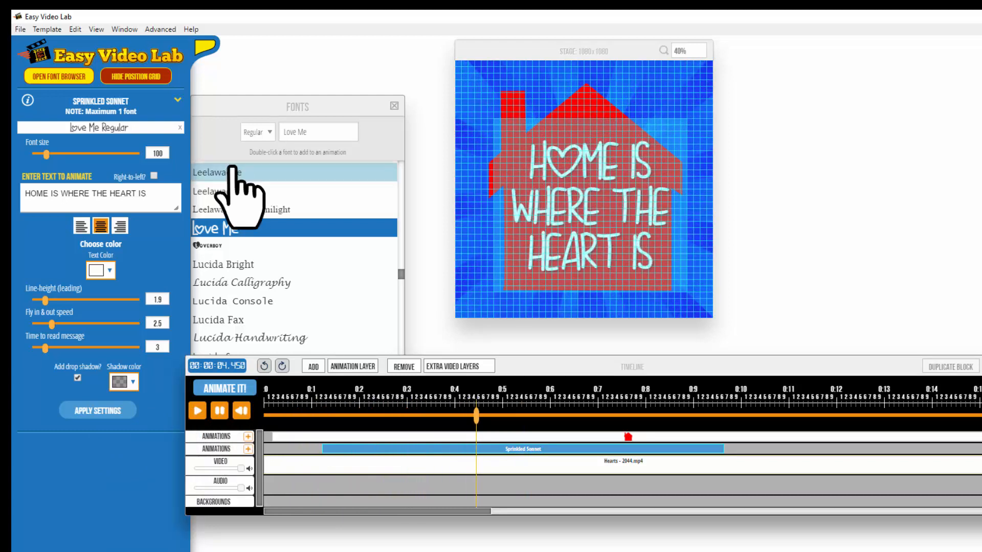
- Hide the position grid, set the shadow color to a darker semi-transparent black (#000000), and apply the settings
{"action": "left_click", "coordinate": [153, 76]}
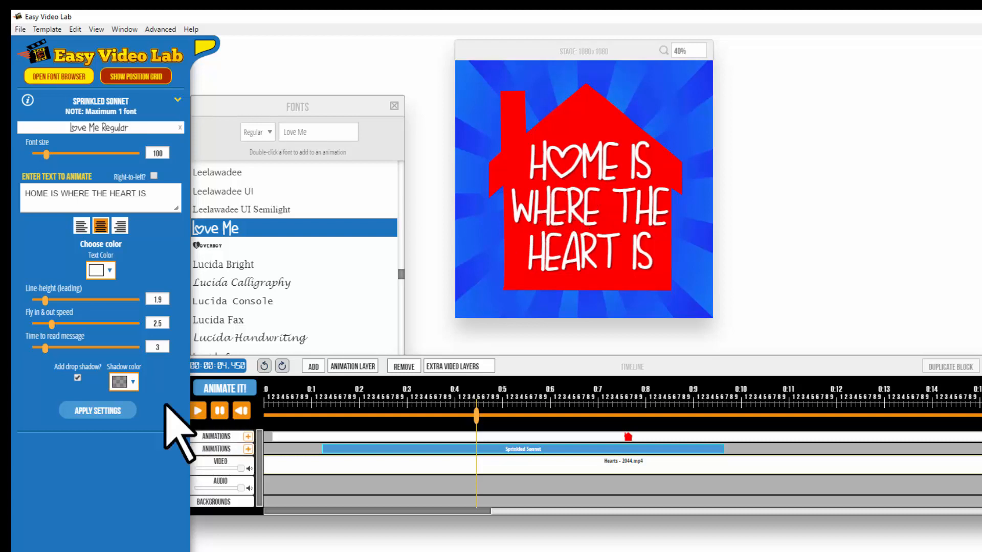
{"action": "left_click", "coordinate": [133, 382]}
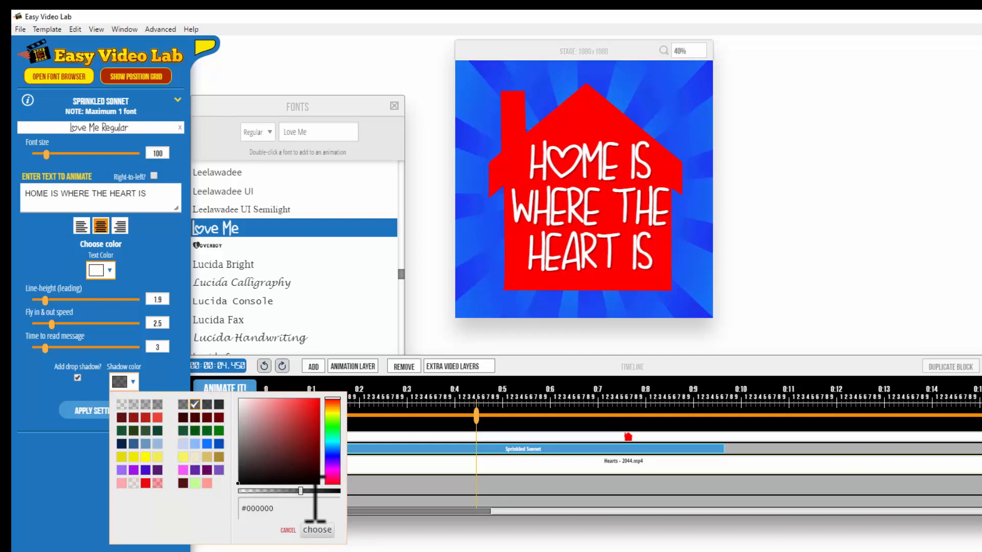
{"action": "left_click", "coordinate": [316, 530]}
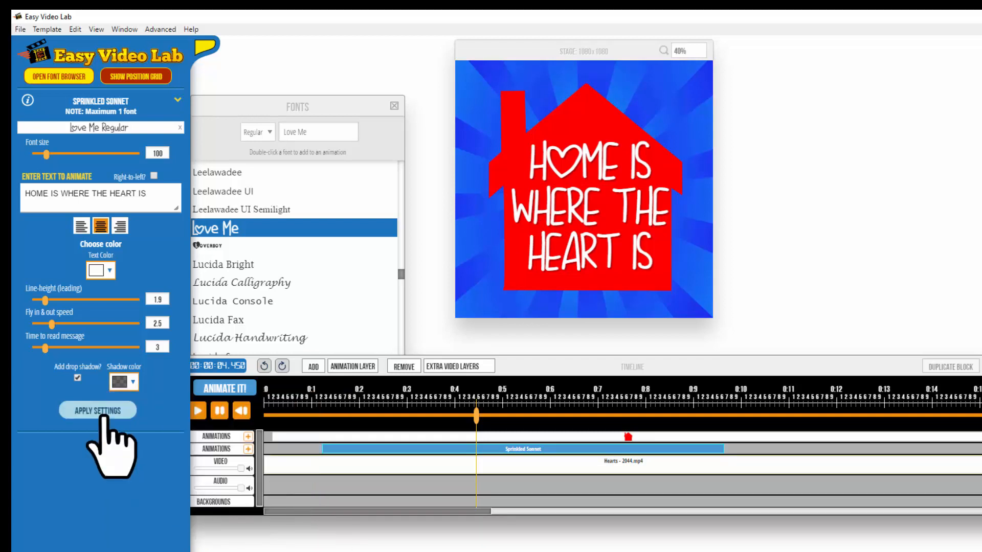
{"action": "left_click", "coordinate": [99, 410]}
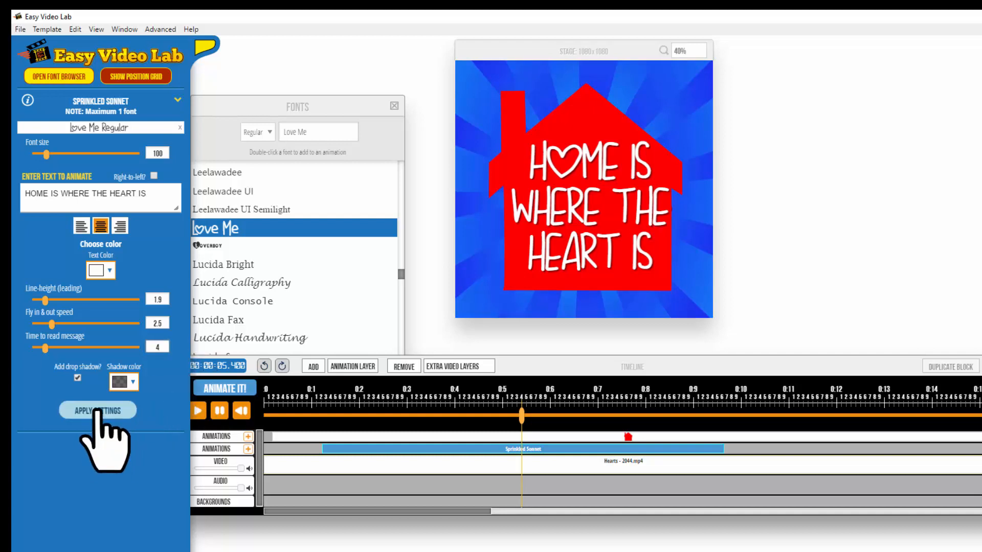
- Try message reading times of 4 and 9 on the Sprinkled Sonnet text, applying the settings for each
{"action": "left_click", "coordinate": [97, 409]}
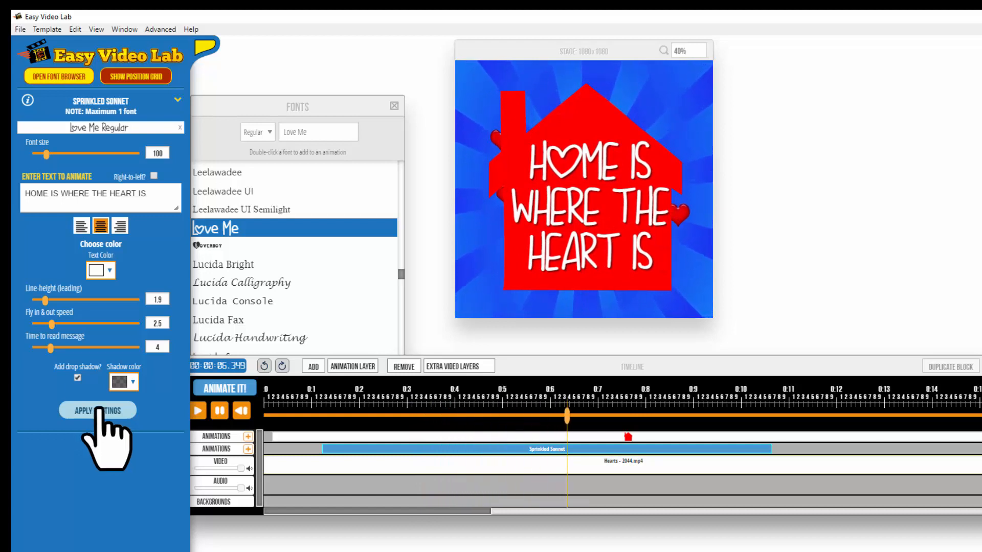
{"action": "left_click", "coordinate": [169, 346]}
{"action": "key", "text": "BackSpace"}
{"action": "type", "text": "9"}
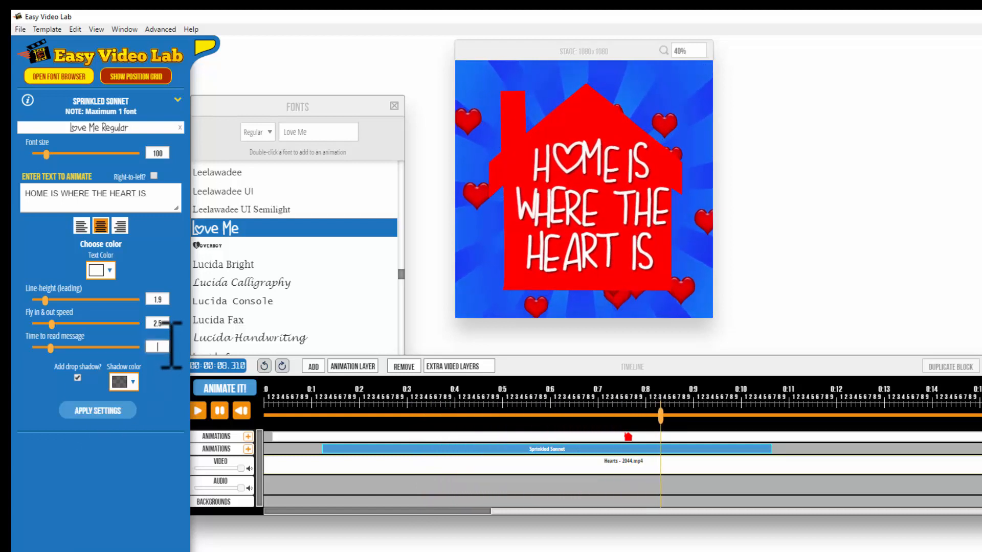
{"action": "left_click", "coordinate": [97, 411]}
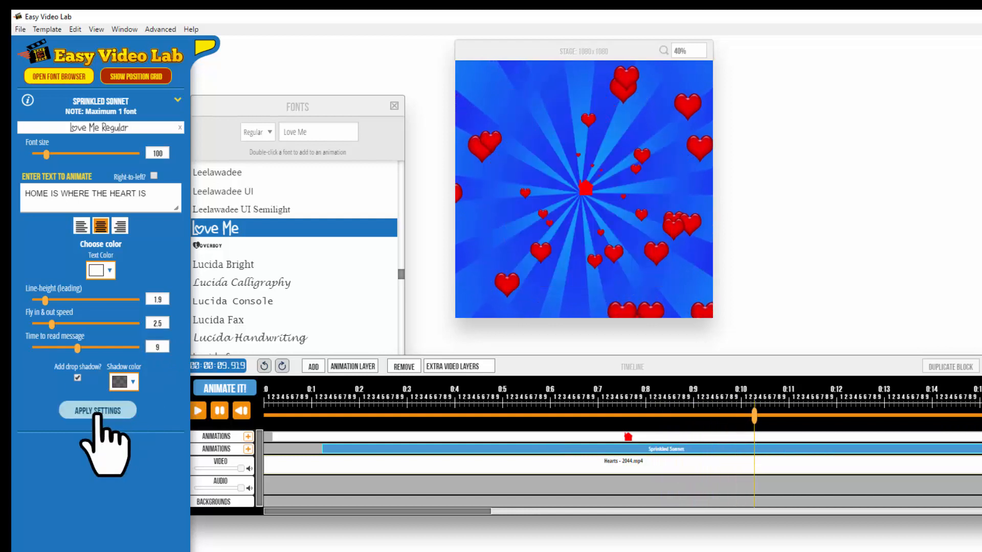
- Set the time to read the message to 8, apply the settings, and pause the preview
{"action": "left_click", "coordinate": [169, 347]}
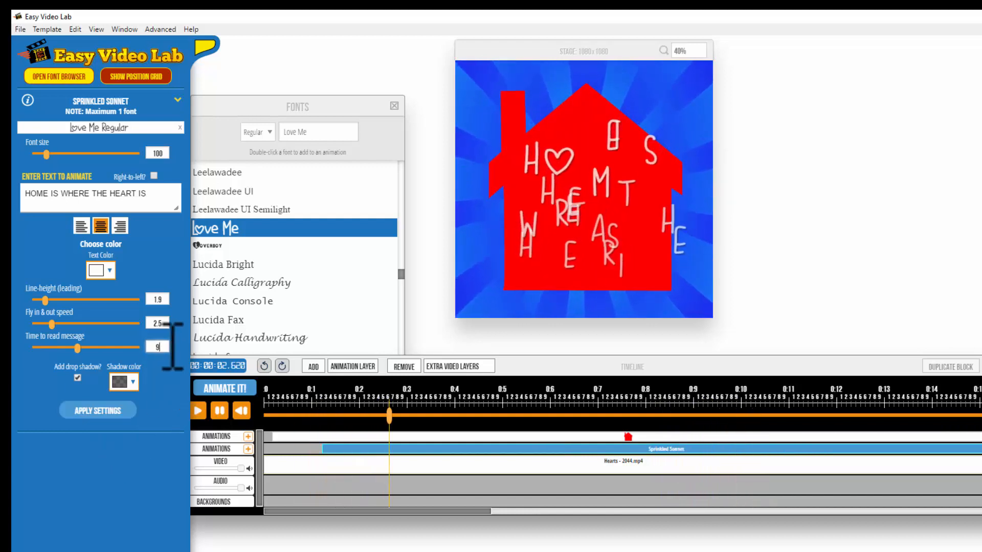
{"action": "key", "text": "BackSpace"}
{"action": "type", "text": "8"}
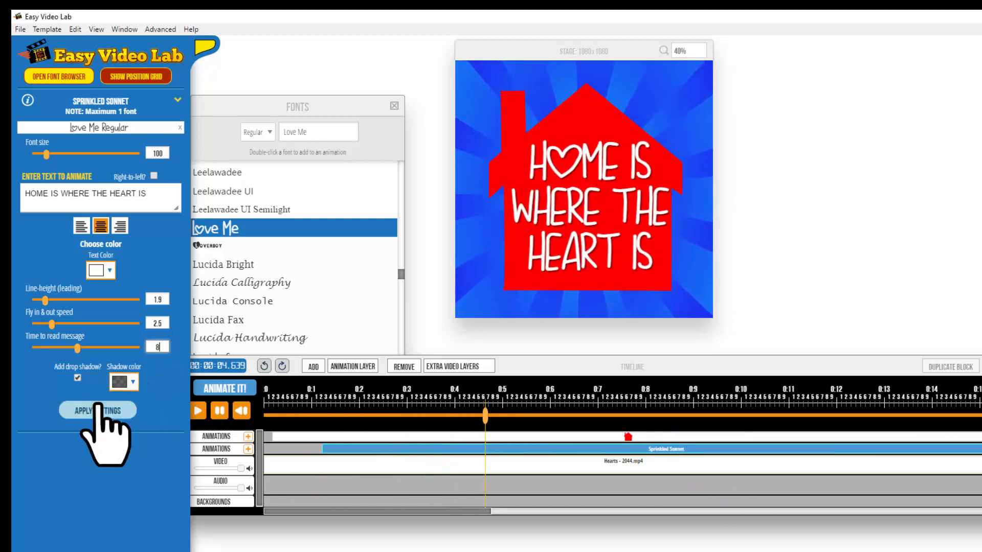
{"action": "left_click", "coordinate": [97, 410]}
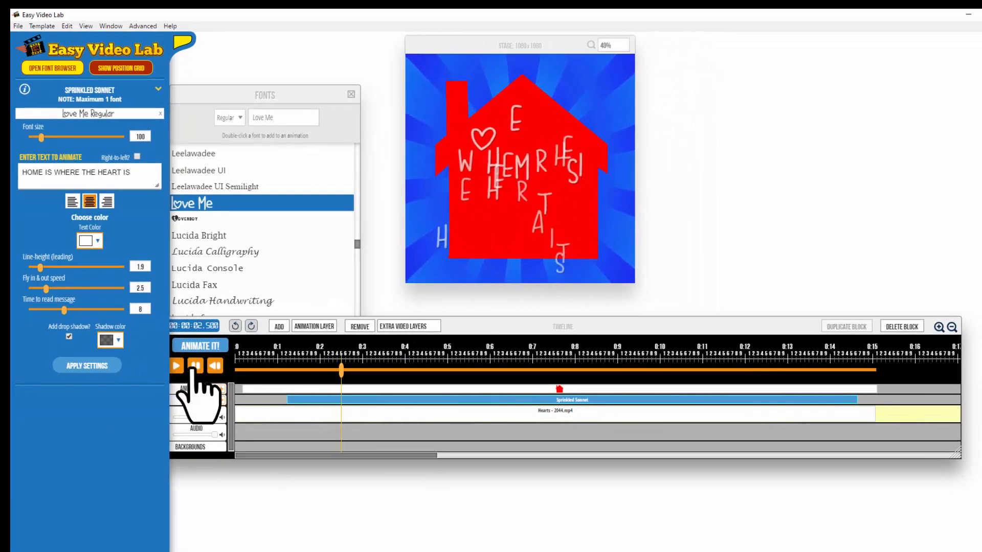
{"action": "left_click", "coordinate": [195, 365]}
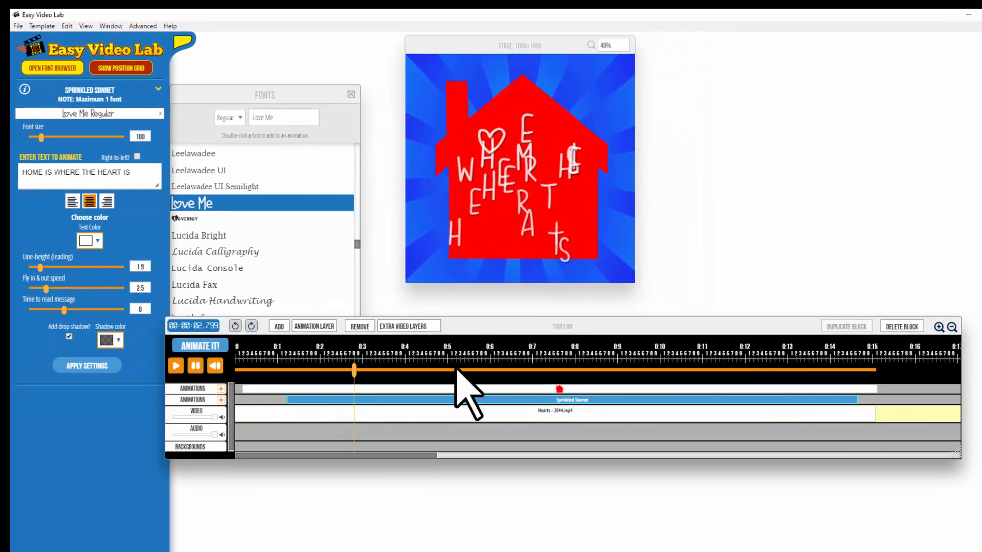
- Extend the end of the Sprinkled Sonnet block to about 14.8 seconds, apply the settings, and move the playhead back to 00:00:10.869
{"action": "left_click", "coordinate": [857, 400]}
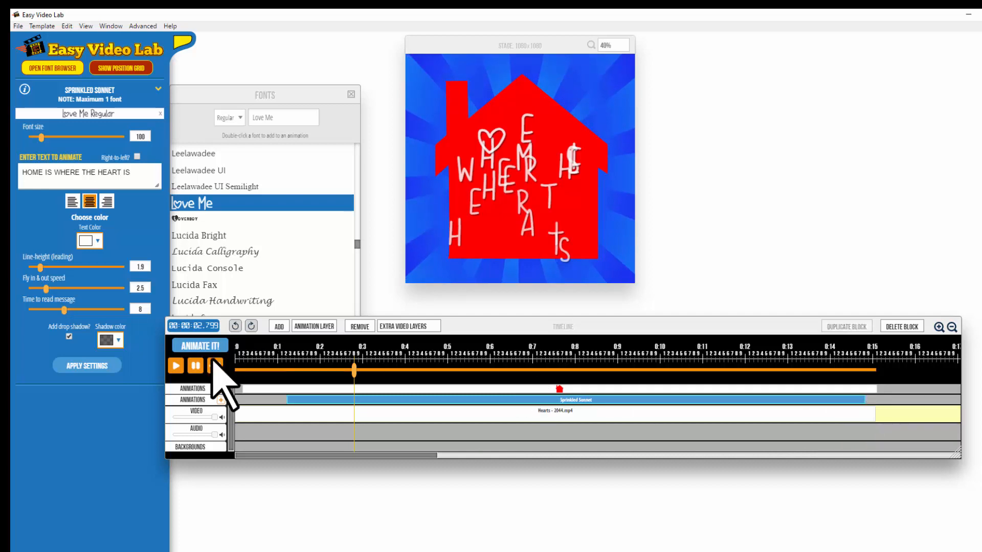
{"action": "left_click", "coordinate": [94, 365]}
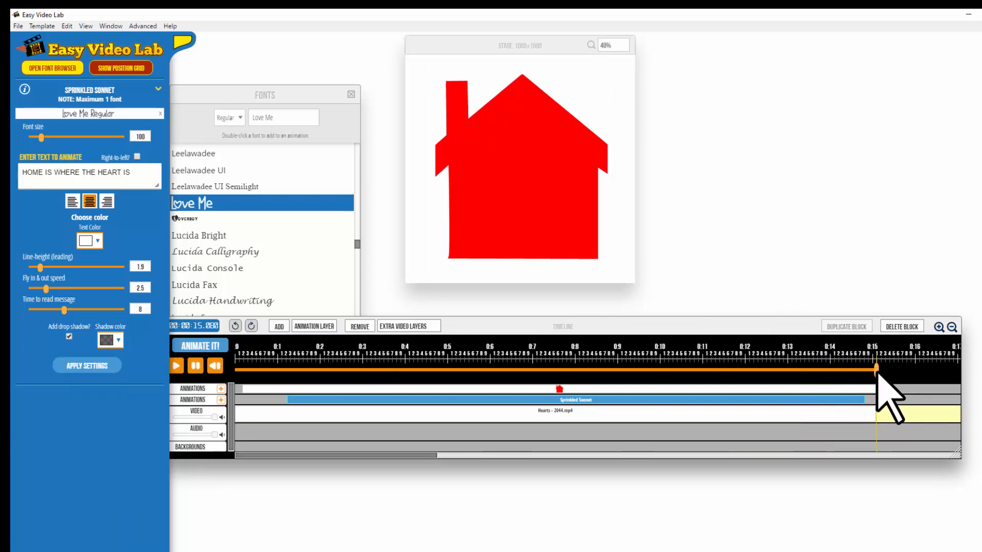
{"action": "left_click_drag", "start_coordinate": [876, 374], "coordinate": [693, 404]}
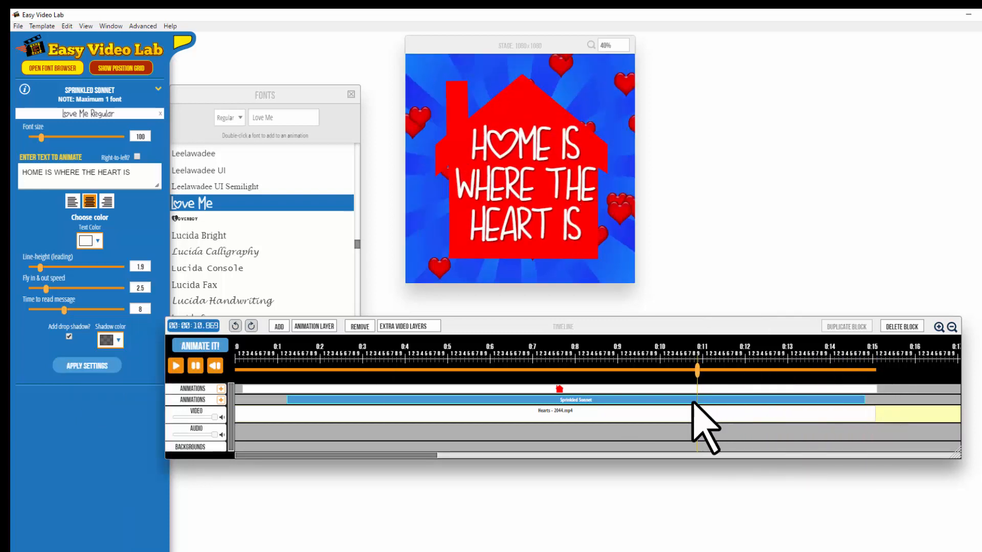
- Set the text's font size to 90 and its line-height to 2.3, applying the settings after each change
{"action": "left_click", "coordinate": [149, 136]}
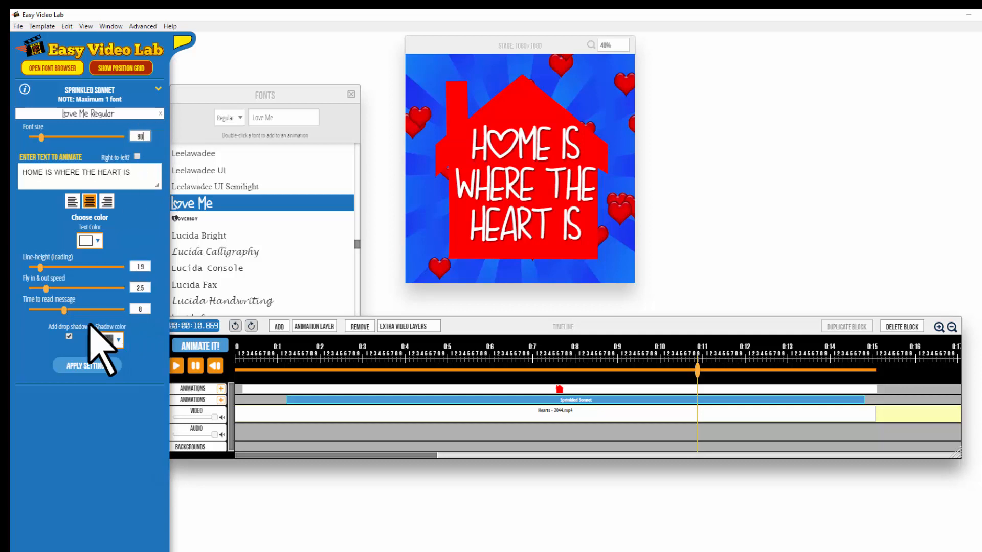
{"action": "left_click", "coordinate": [80, 372]}
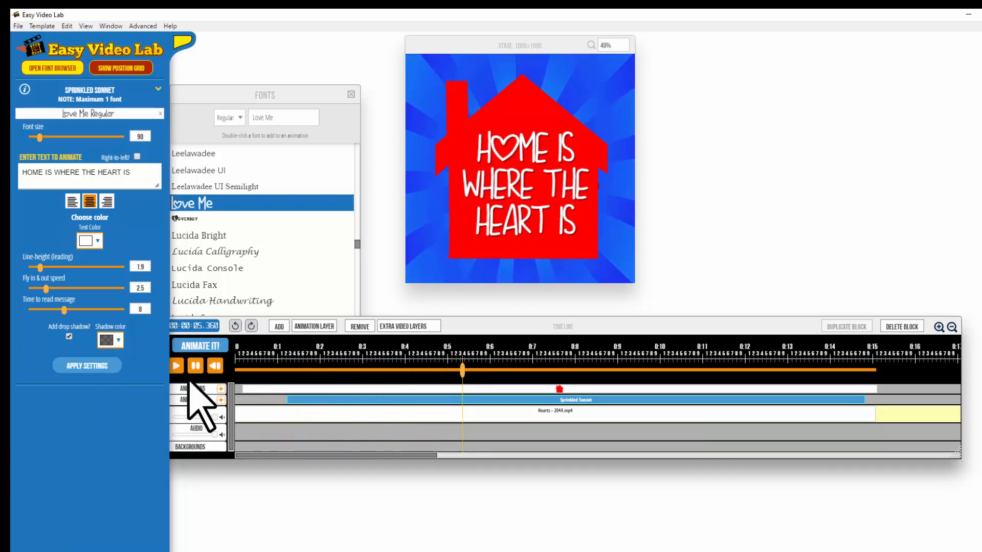
{"action": "left_click", "coordinate": [195, 366]}
{"action": "left_click", "coordinate": [153, 291]}
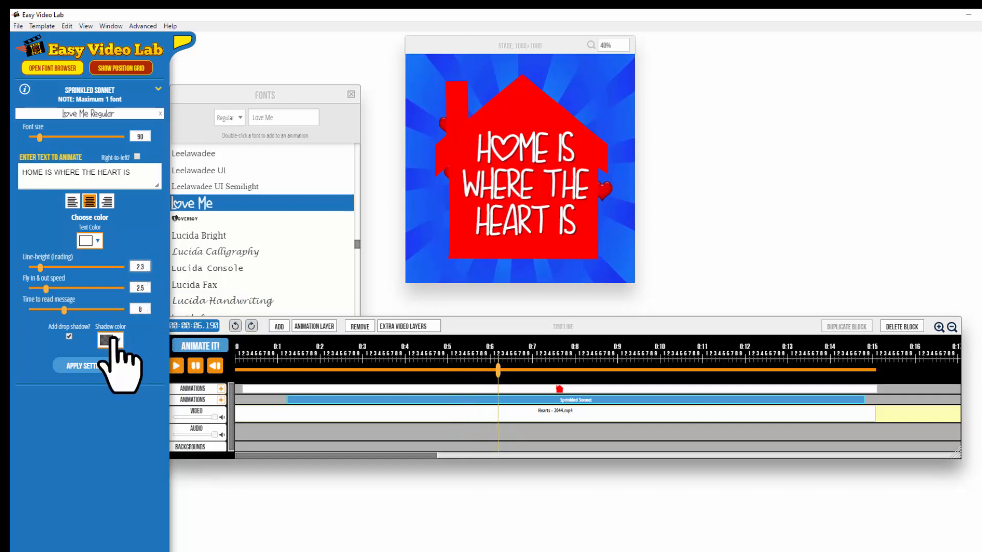
{"action": "left_click", "coordinate": [80, 365]}
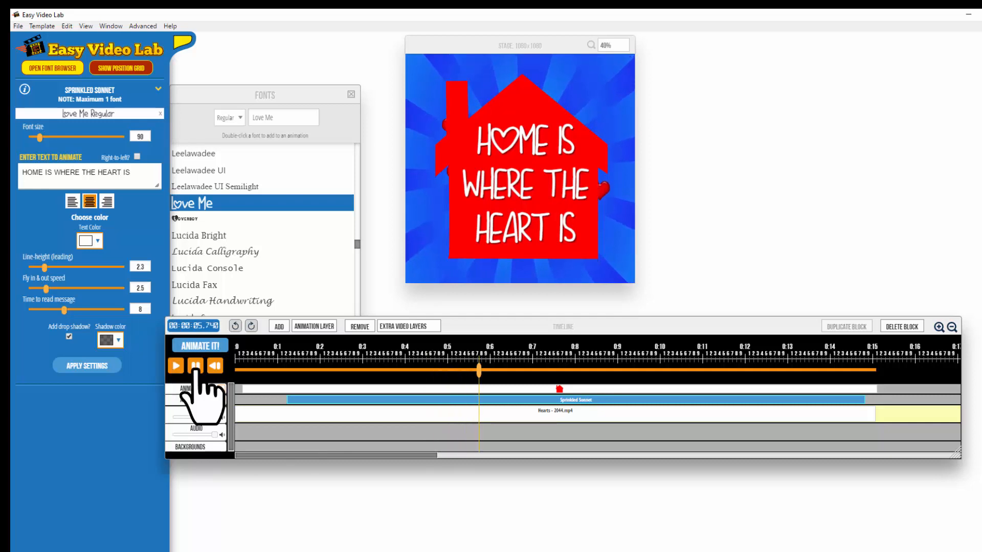
- Try a yellow (#f9f65c) drop shadow on the text and apply the settings
{"action": "left_click", "coordinate": [118, 340]}
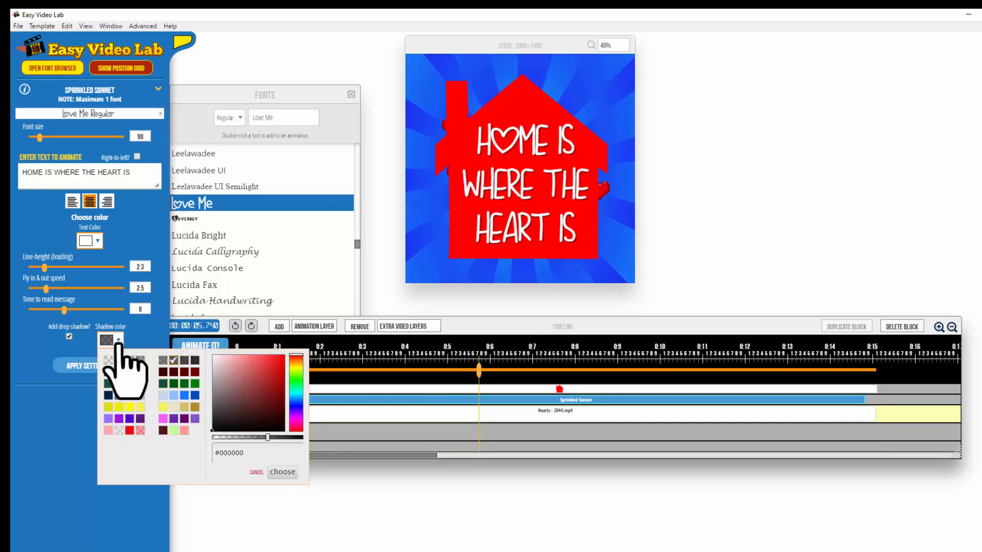
{"action": "left_click", "coordinate": [163, 407]}
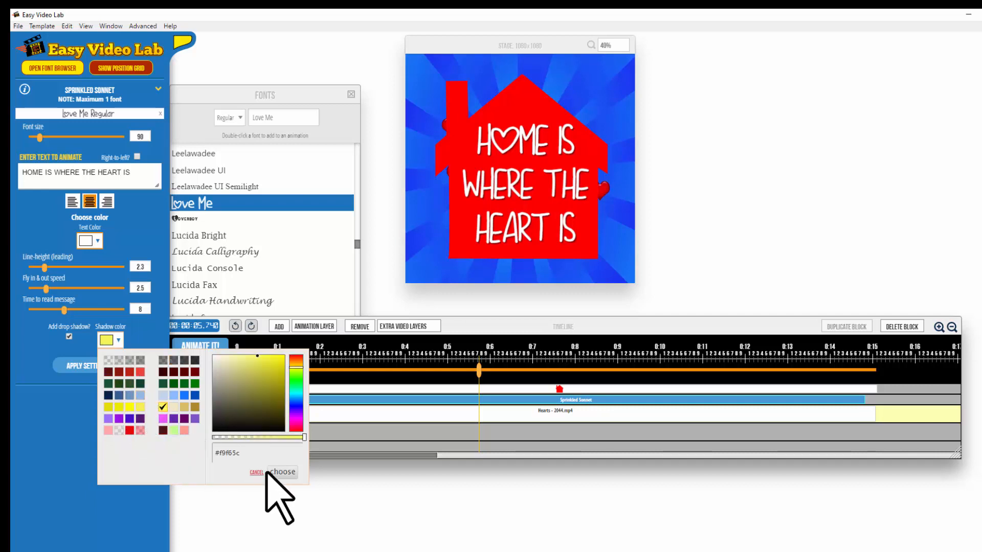
{"action": "left_click", "coordinate": [282, 472]}
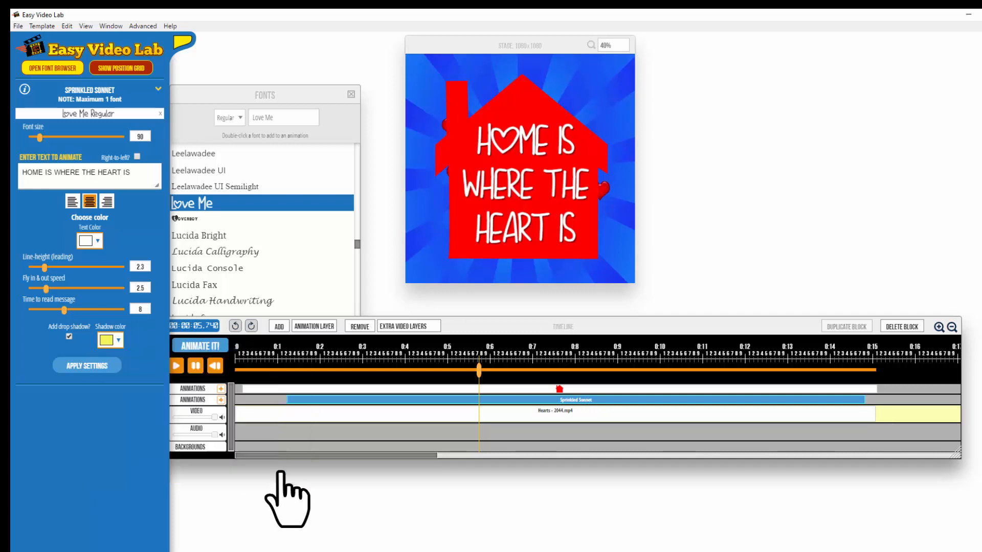
{"action": "left_click", "coordinate": [100, 365]}
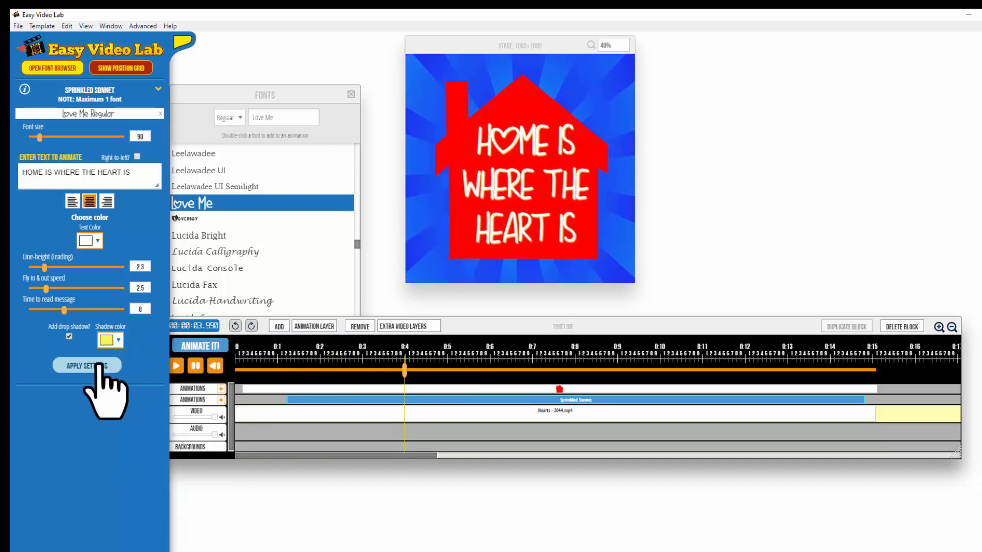
- Try a blue (#004dbe) drop shadow on the text and apply the settings
{"action": "left_click", "coordinate": [111, 340]}
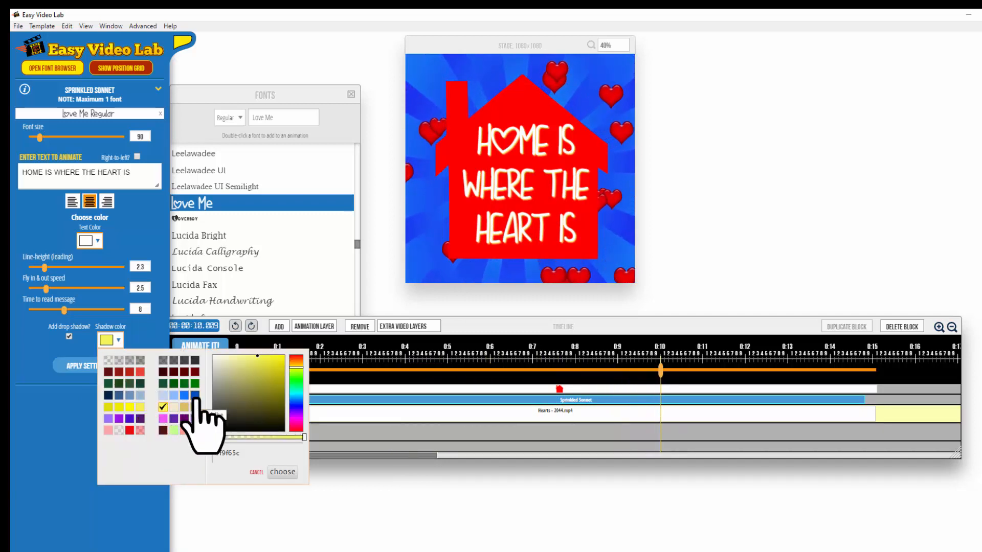
{"action": "left_click", "coordinate": [195, 396]}
{"action": "left_click", "coordinate": [282, 472]}
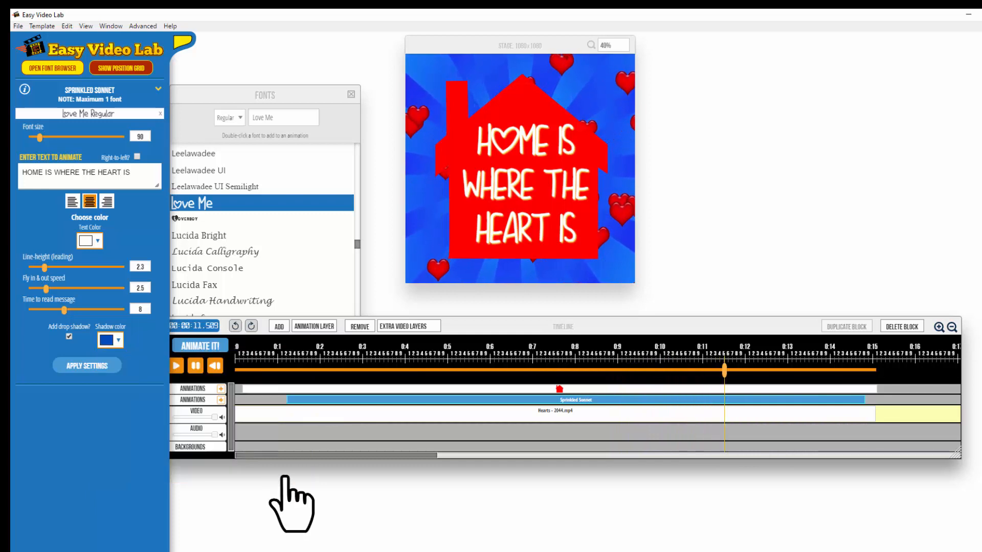
{"action": "left_click", "coordinate": [89, 364]}
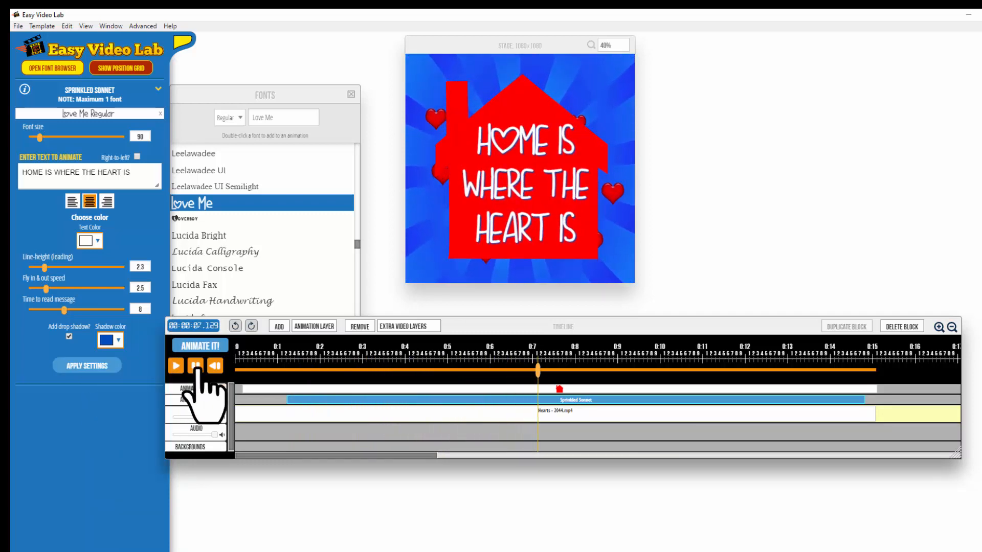
- Set the text's shadow color back to the semi-transparent black (#000000) and apply the settings
{"action": "left_click", "coordinate": [111, 339]}
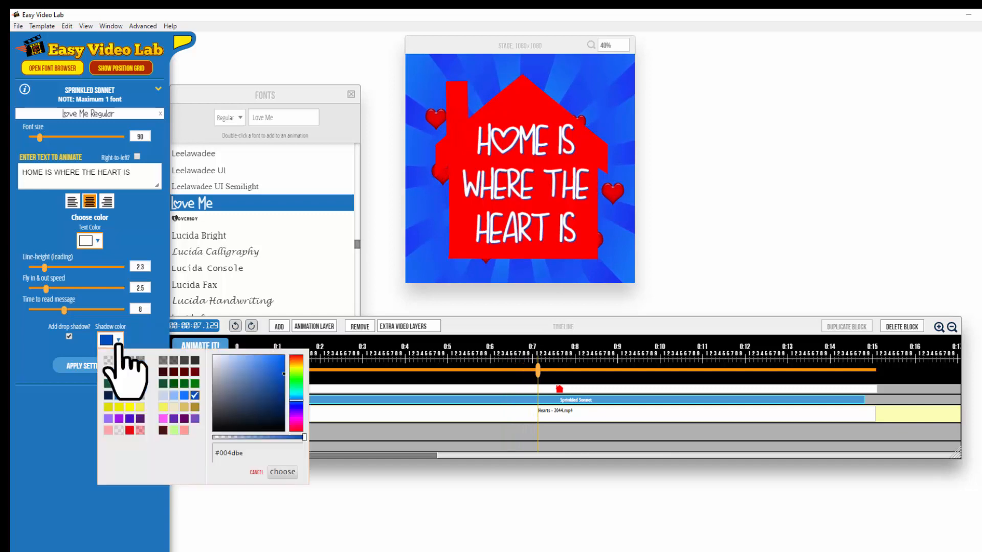
{"action": "left_click", "coordinate": [174, 360]}
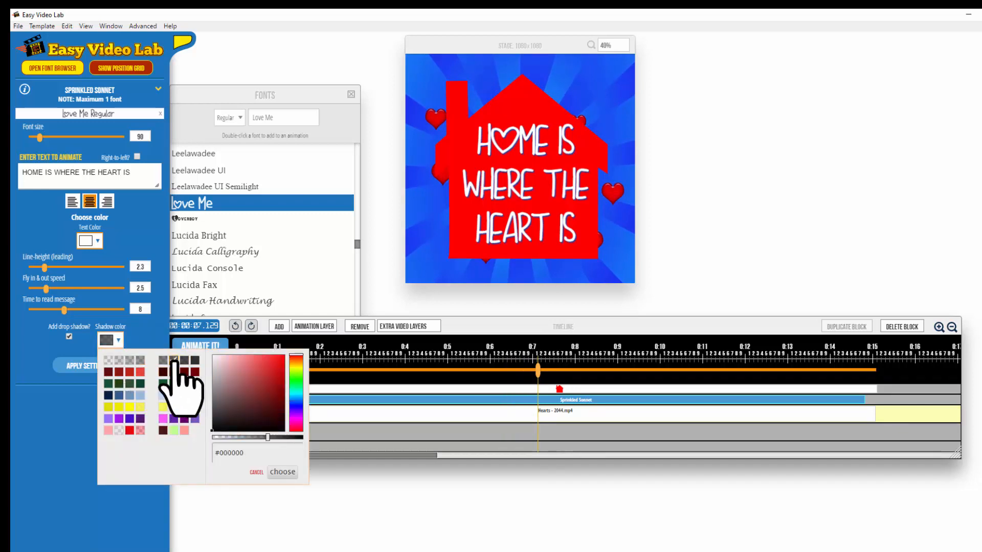
{"action": "left_click", "coordinate": [282, 471]}
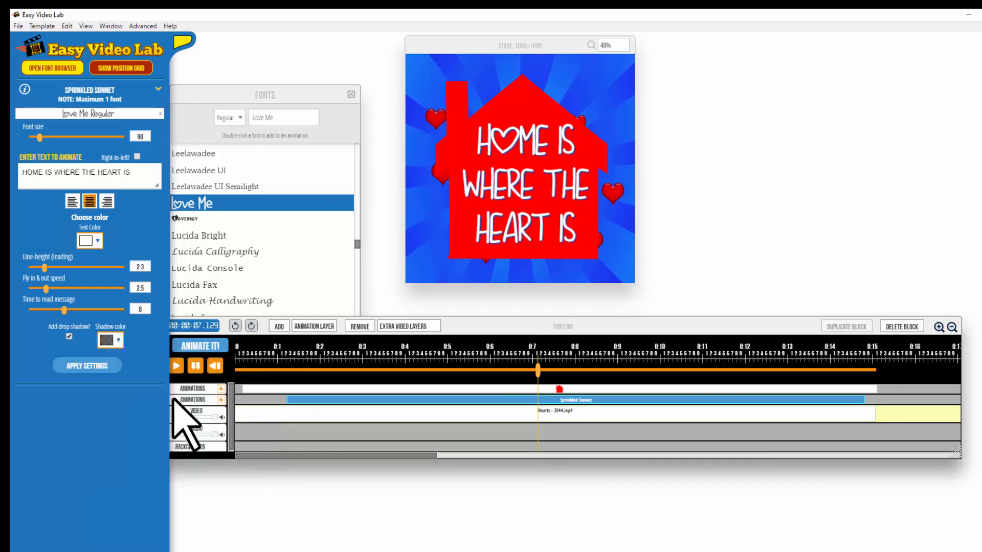
{"action": "left_click", "coordinate": [84, 367]}
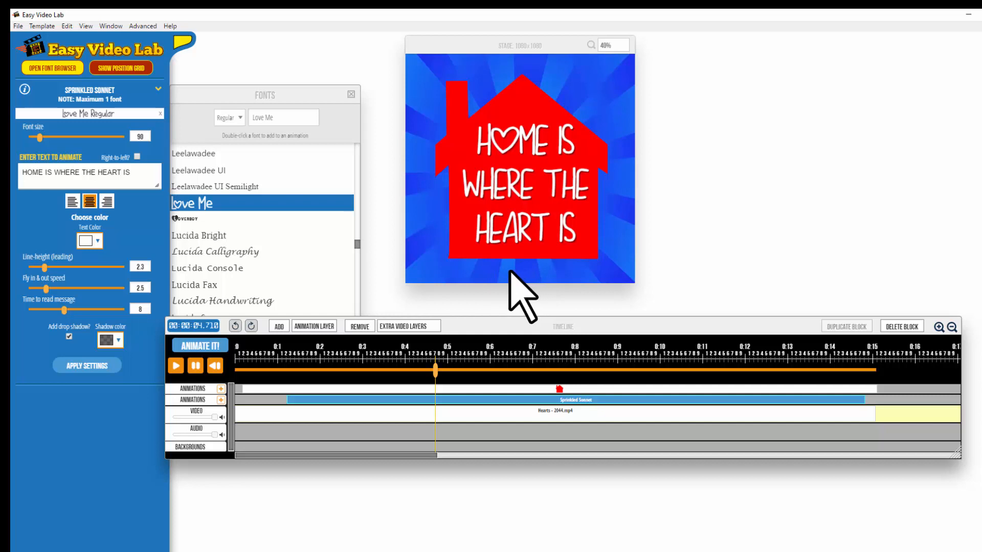
- Add a third animation layer and insert an empty animation block on it at 00:00:01.219
{"action": "left_click", "coordinate": [278, 327]}
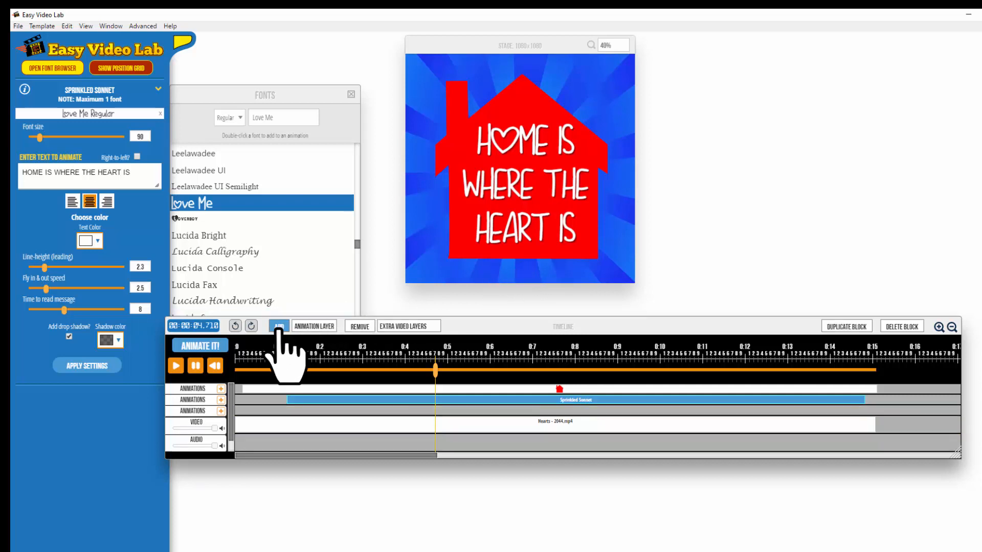
{"action": "left_click_drag", "start_coordinate": [435, 376], "coordinate": [207, 401]}
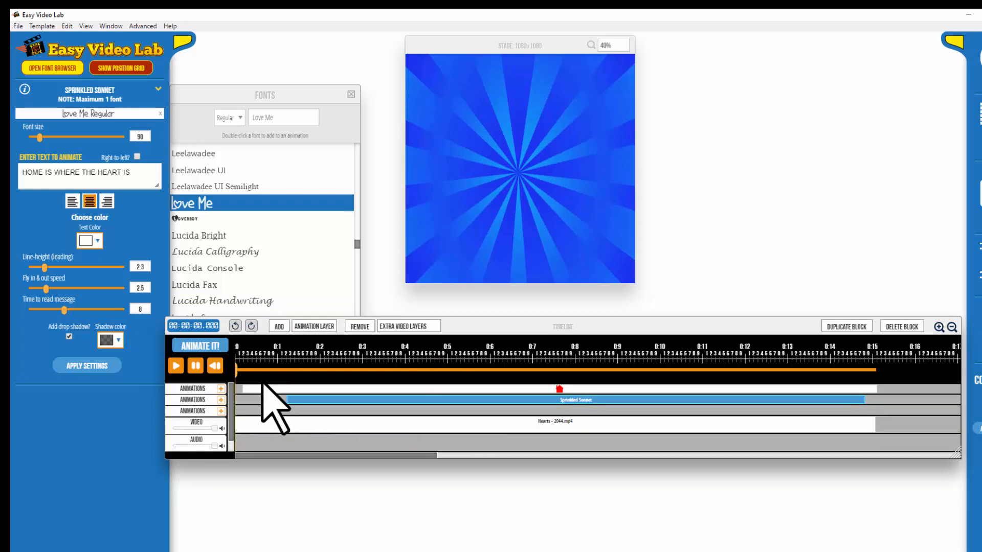
{"action": "left_click_drag", "start_coordinate": [238, 376], "coordinate": [290, 384]}
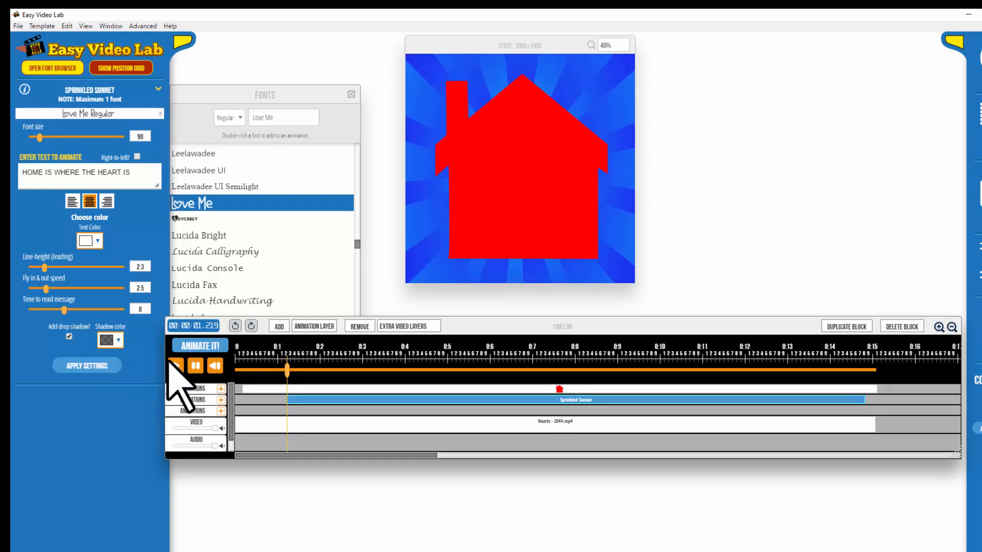
{"action": "left_click", "coordinate": [221, 411]}
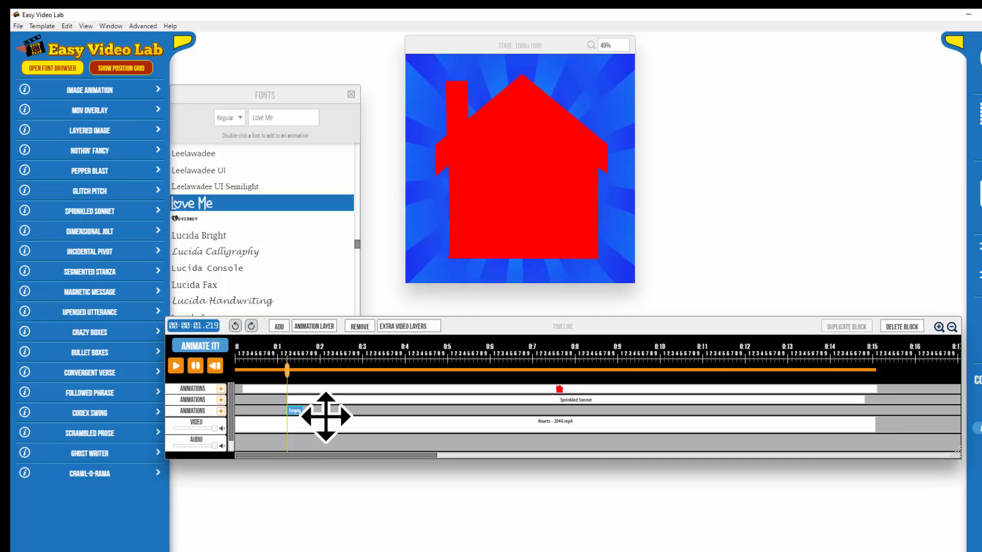
- Show the position grid over the stage
{"action": "left_click", "coordinate": [127, 68]}
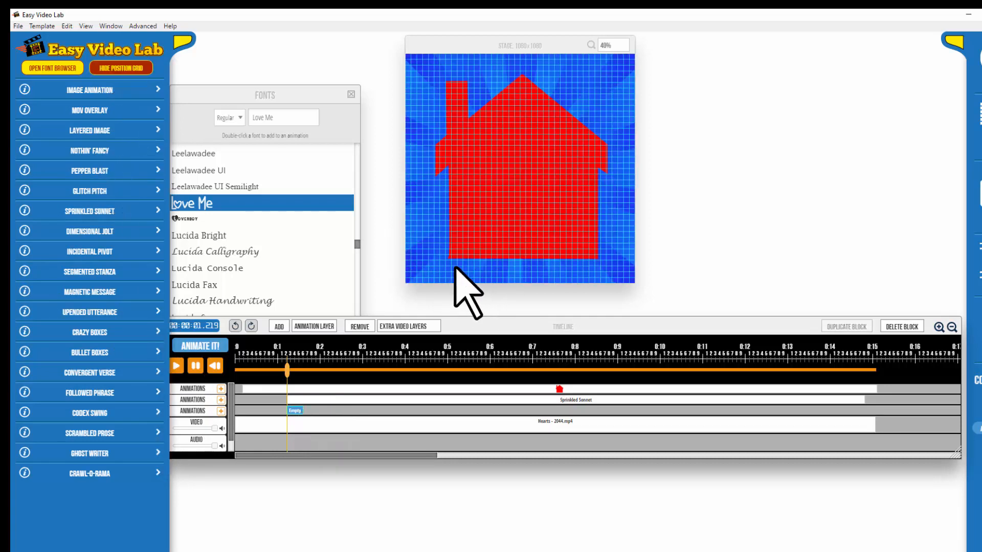
{"action": "left_click_drag", "start_coordinate": [588, 271], "coordinate": [634, 286]}
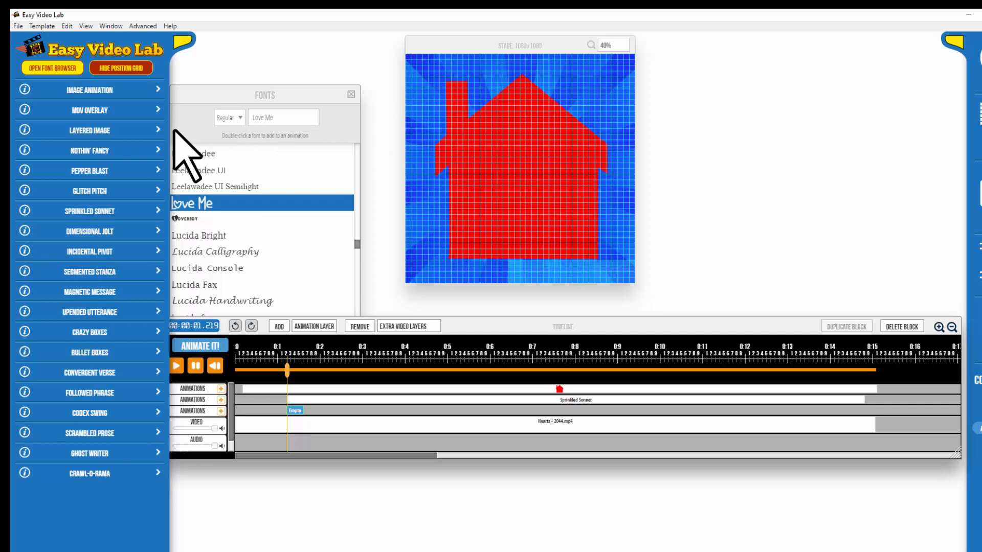
- Set up the empty block as a Nothin' Fancy animation with the text facebook.com/YourPageName in Fira Sans SemiBold Regular
{"action": "left_click", "coordinate": [157, 150]}
{"action": "left_click", "coordinate": [142, 175]}
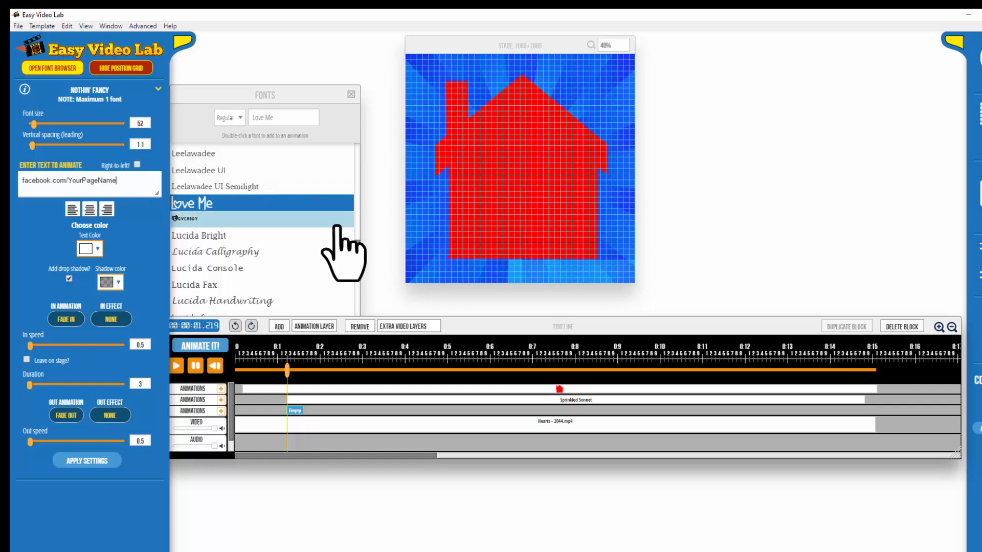
{"action": "left_click", "coordinate": [296, 119]}
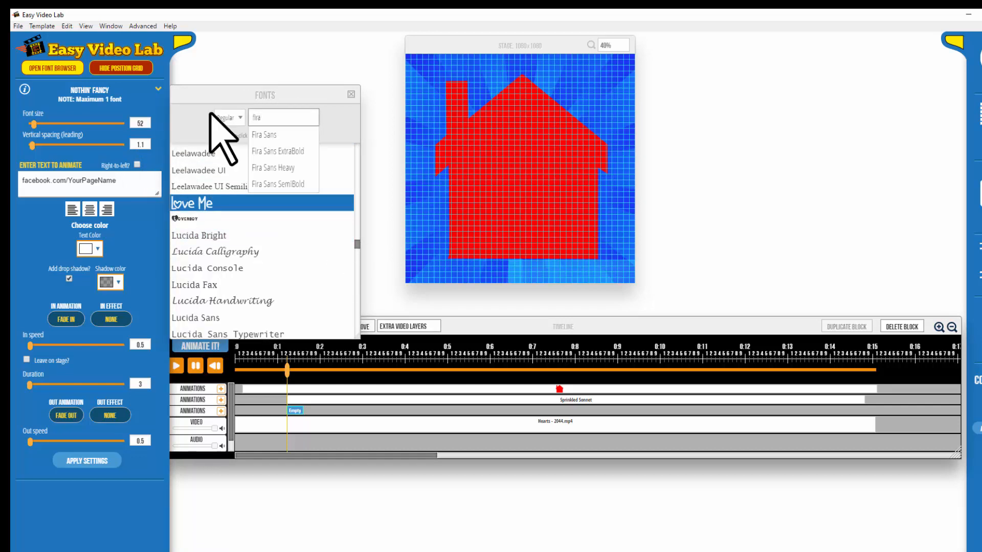
{"action": "double_click", "coordinate": [269, 185]}
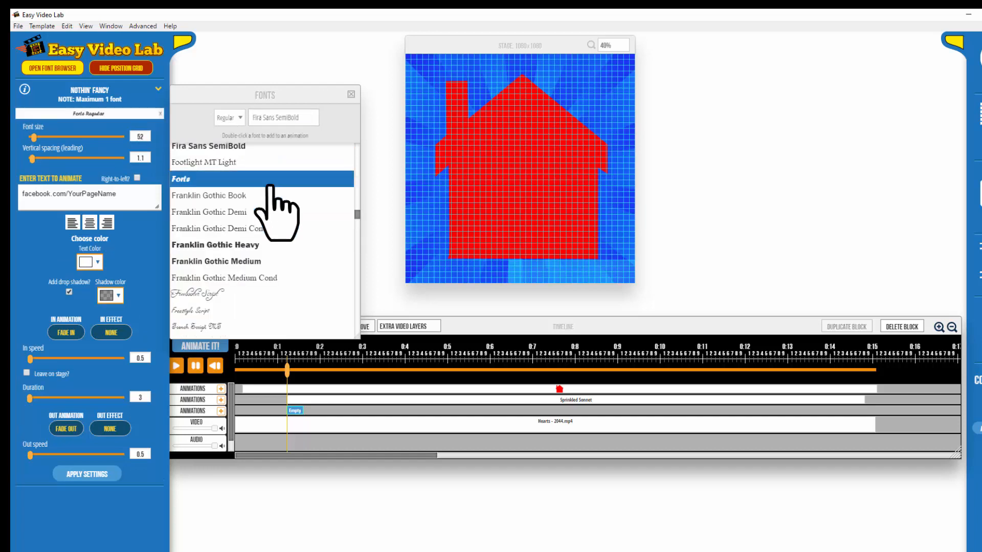
{"action": "left_click", "coordinate": [269, 149]}
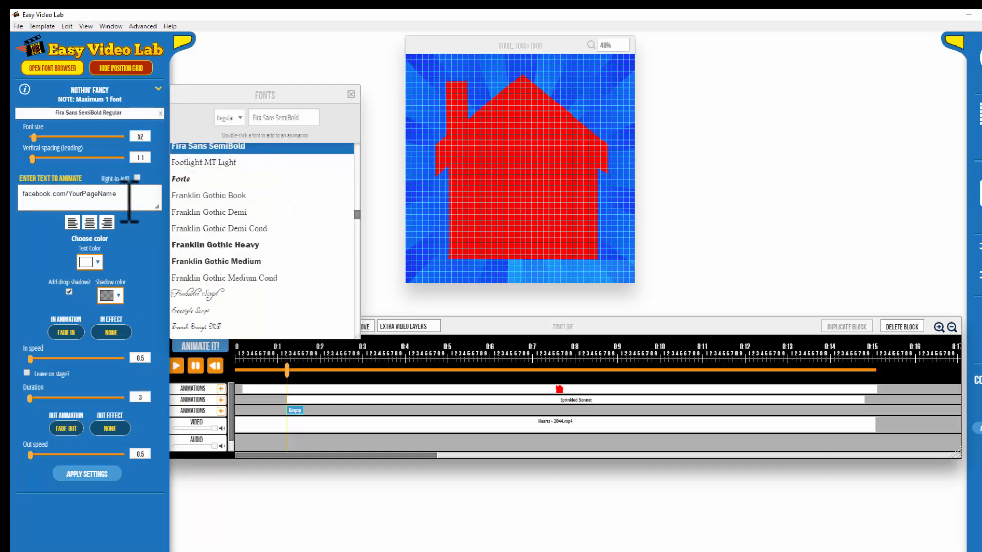
- Set the page-name text to font size 30 with centered alignment, apply it below the house, and hide the position grid
{"action": "left_click", "coordinate": [150, 141]}
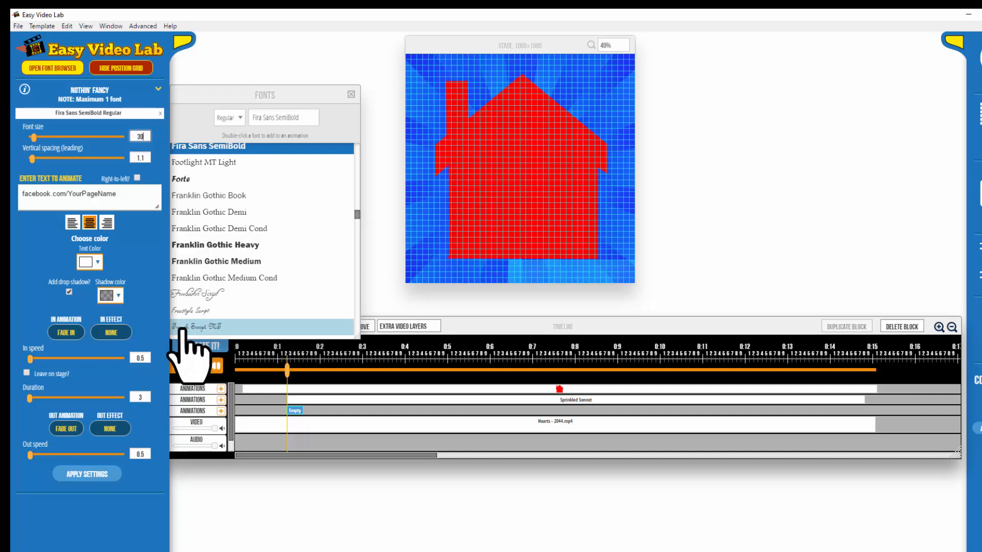
{"action": "left_click", "coordinate": [104, 471]}
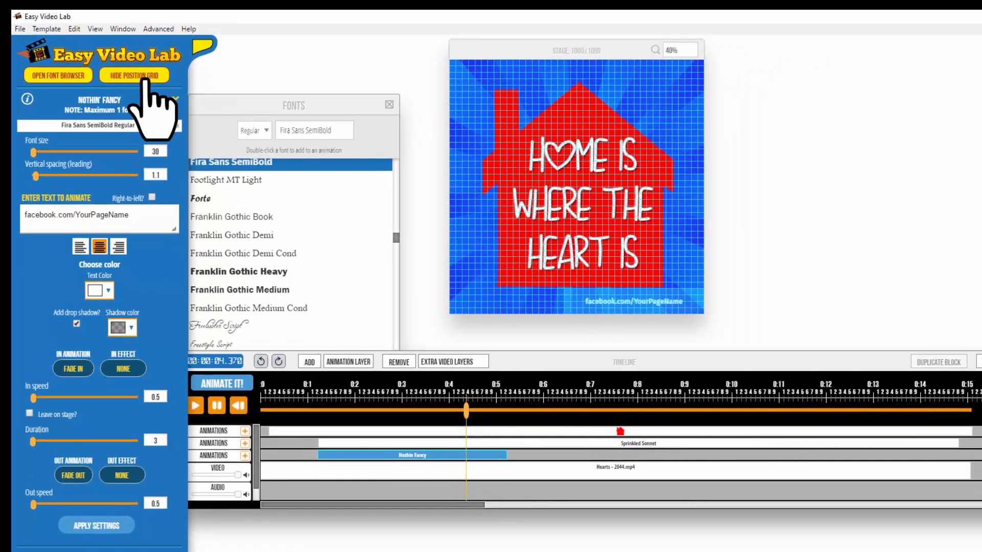
{"action": "left_click", "coordinate": [176, 99]}
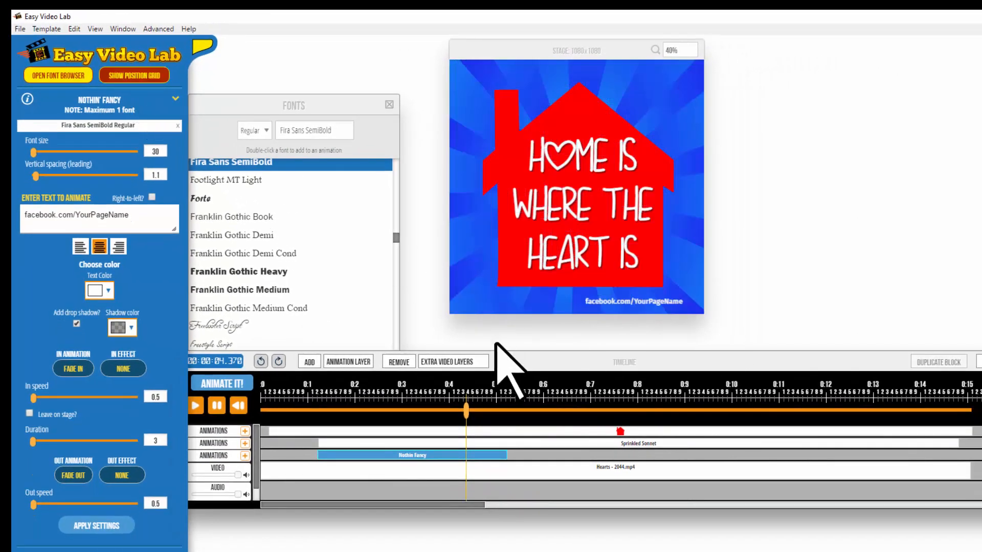
- Make the page-name text stay on stage, apply the settings, and preview the timeline playback
{"action": "left_click_drag", "start_coordinate": [466, 409], "coordinate": [228, 406]}
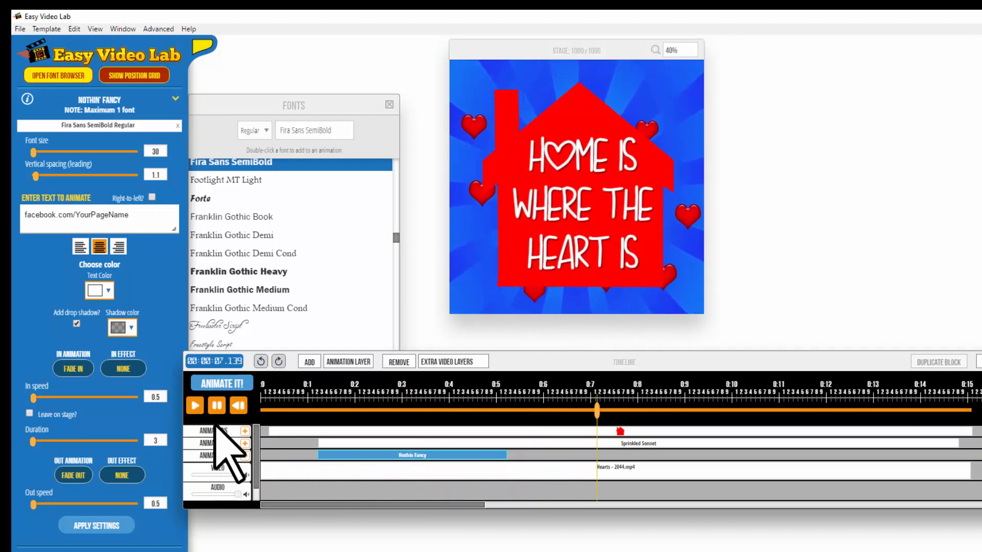
{"action": "left_click", "coordinate": [217, 405]}
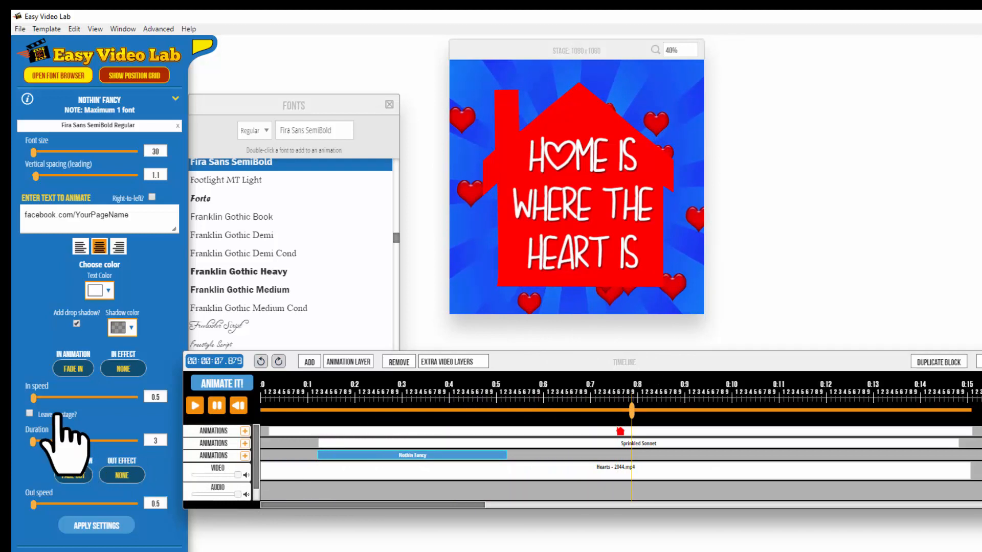
{"action": "left_click", "coordinate": [30, 414]}
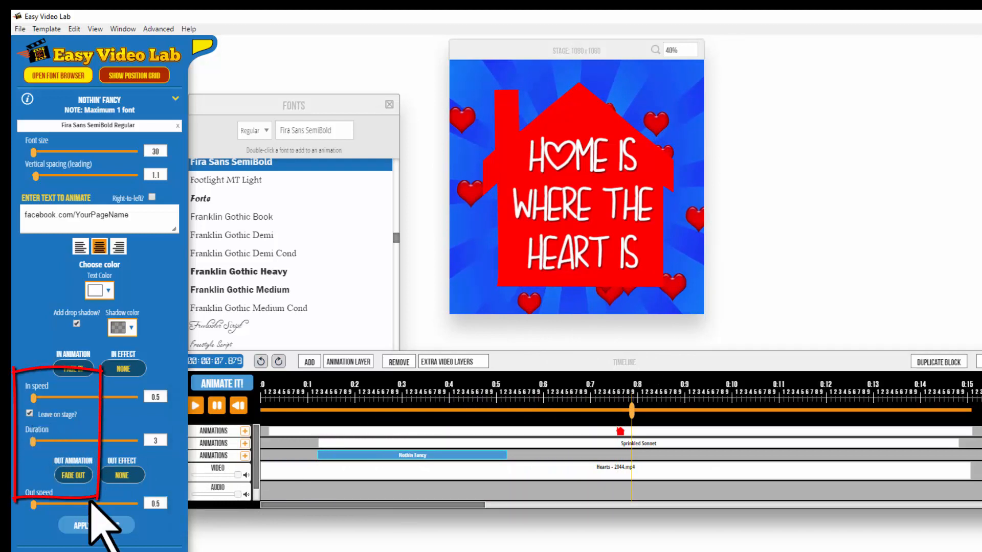
{"action": "left_click", "coordinate": [99, 525]}
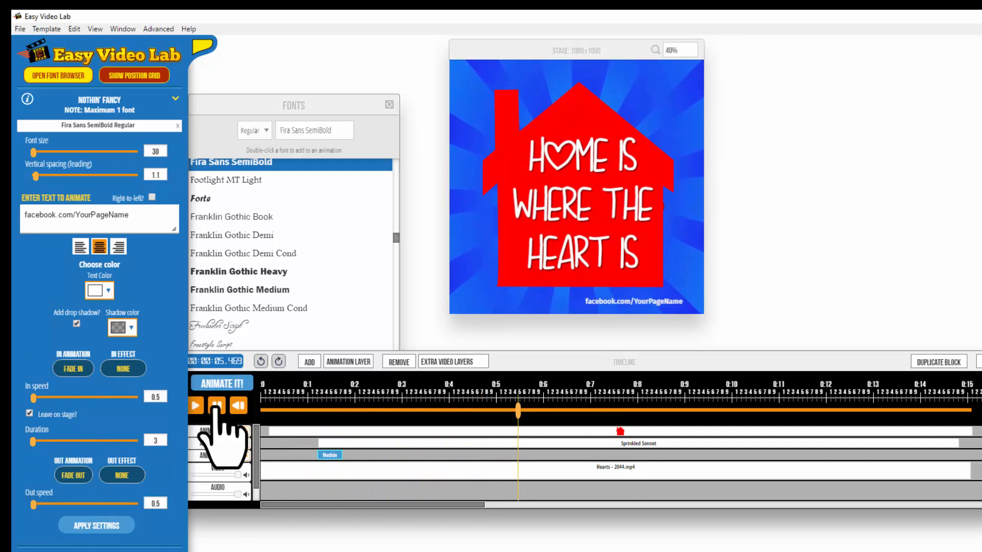
{"action": "left_click", "coordinate": [216, 407]}
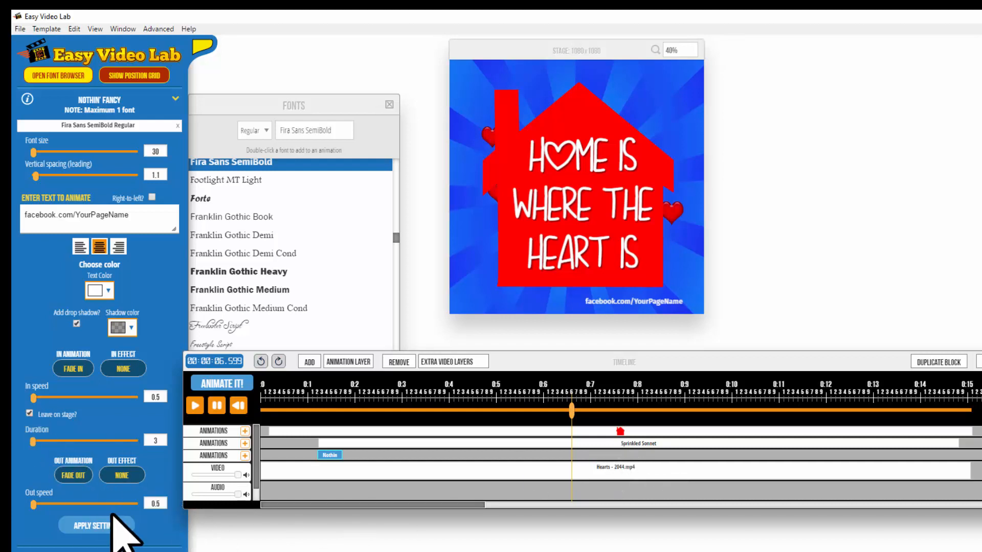
{"action": "left_click", "coordinate": [109, 527]}
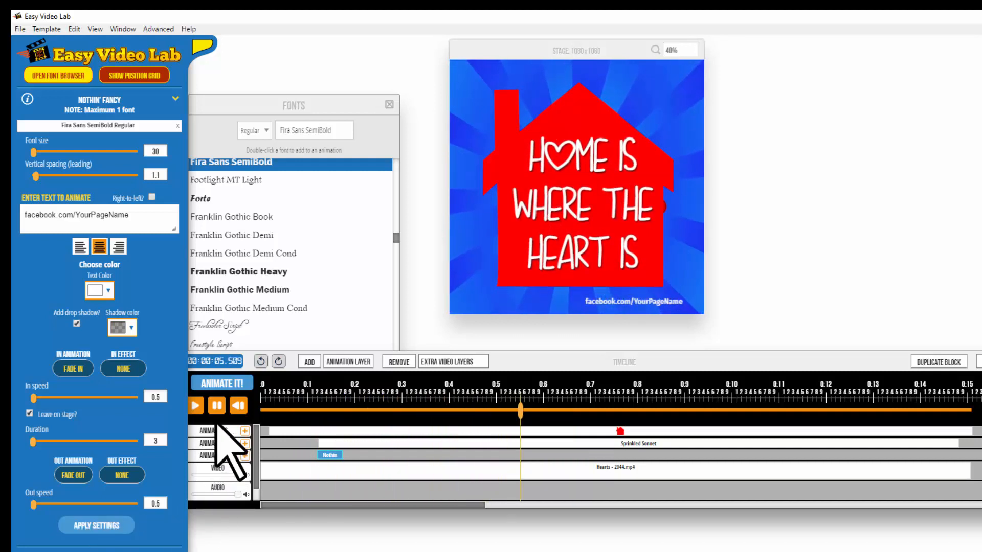
{"action": "left_click", "coordinate": [217, 406]}
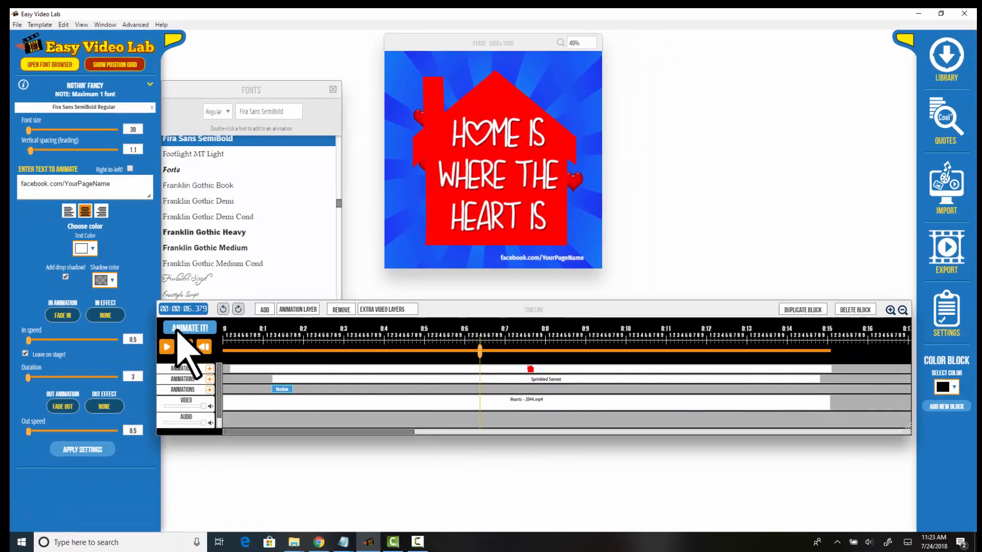
- Save the project as RE_HomeHeart and create its assets folder
{"action": "left_click", "coordinate": [17, 24]}
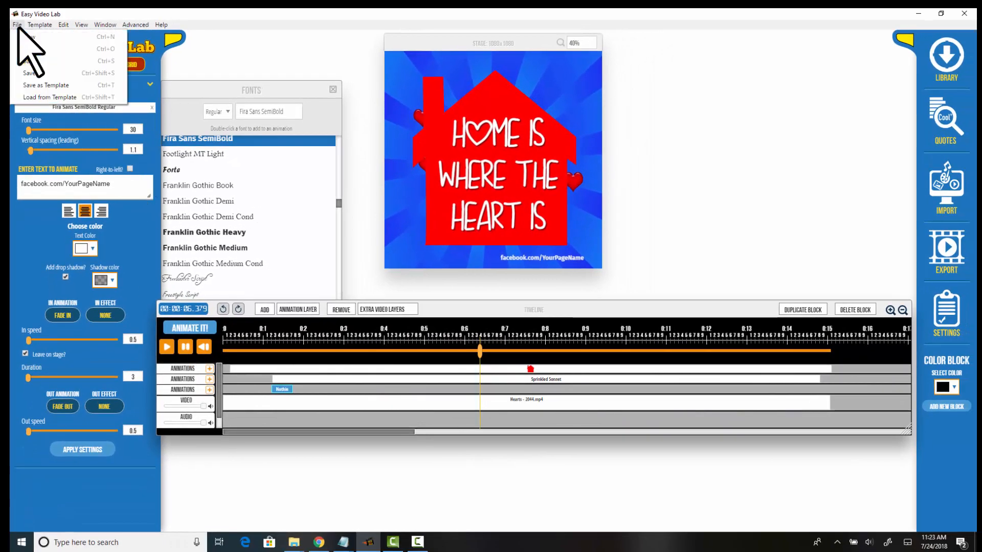
{"action": "left_click", "coordinate": [43, 74]}
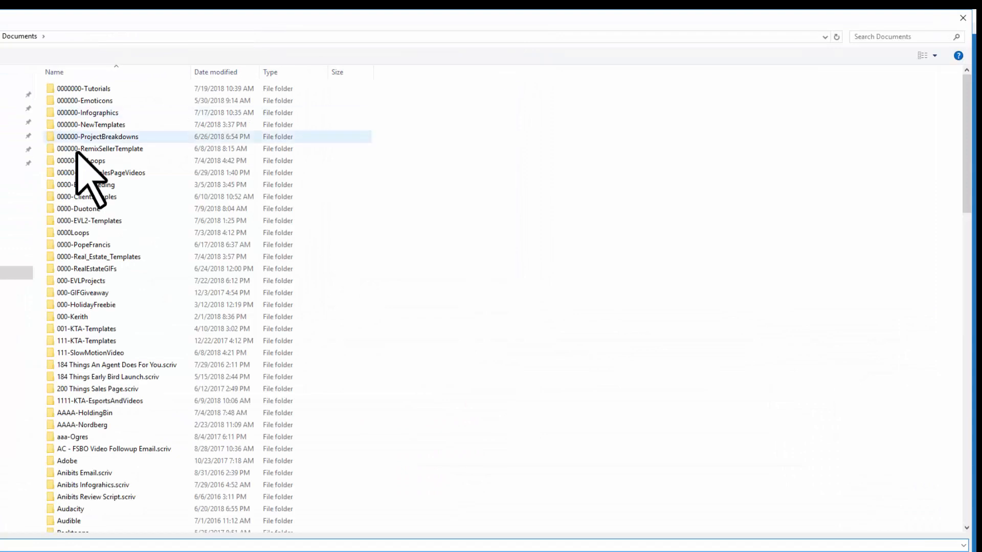
{"action": "double_click", "coordinate": [200, 191]}
{"action": "left_click", "coordinate": [245, 479]}
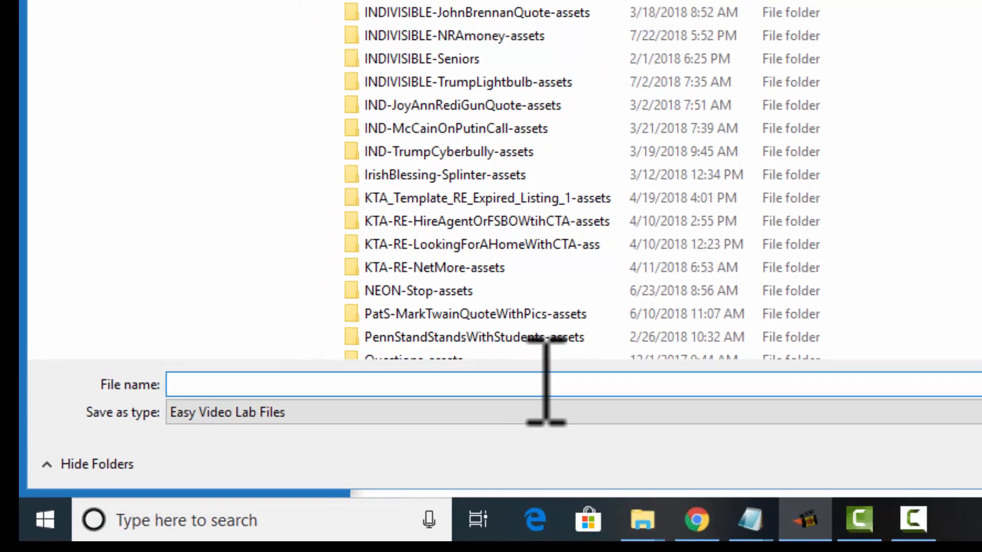
{"action": "type", "text": "RE_HomeHeart"}
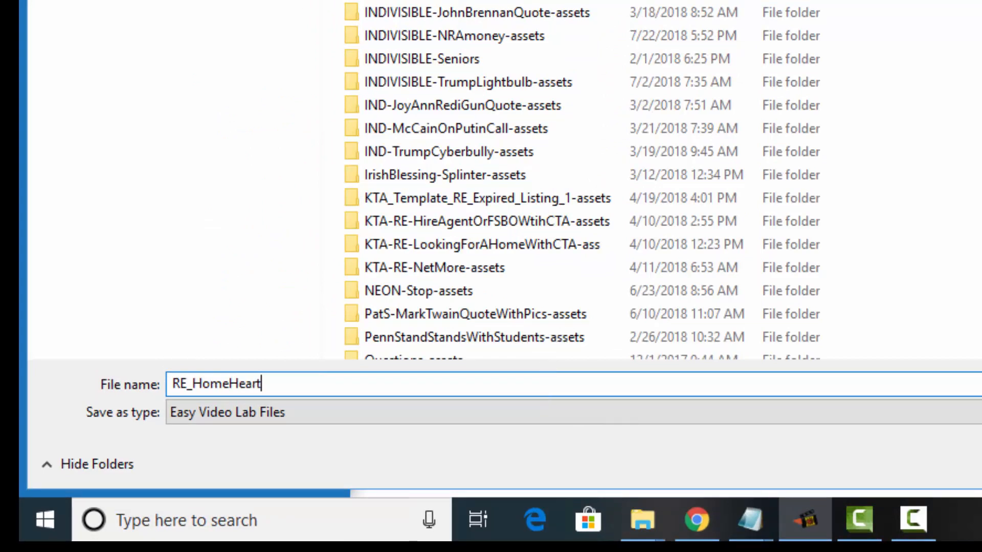
{"action": "key", "text": "ctrl+a"}
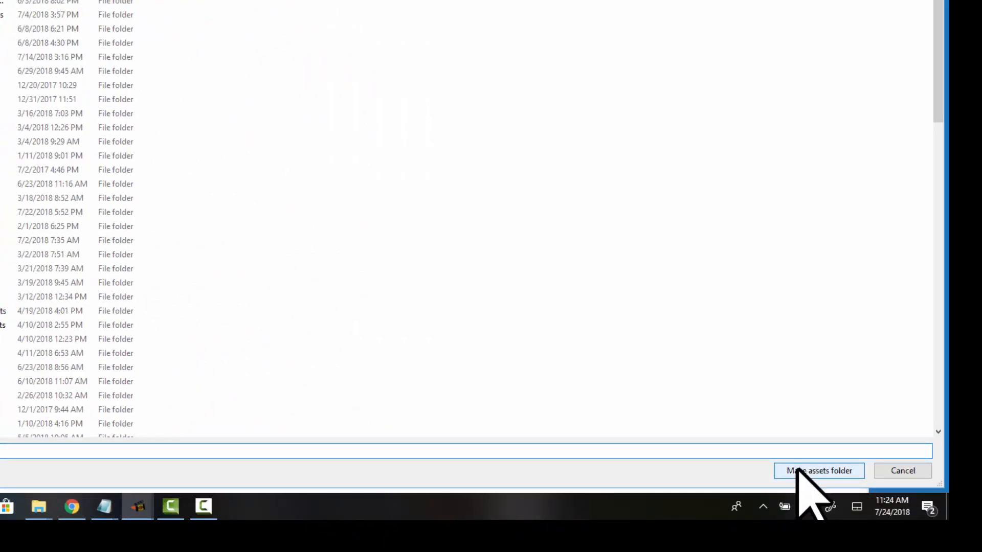
{"action": "left_click", "coordinate": [796, 470]}
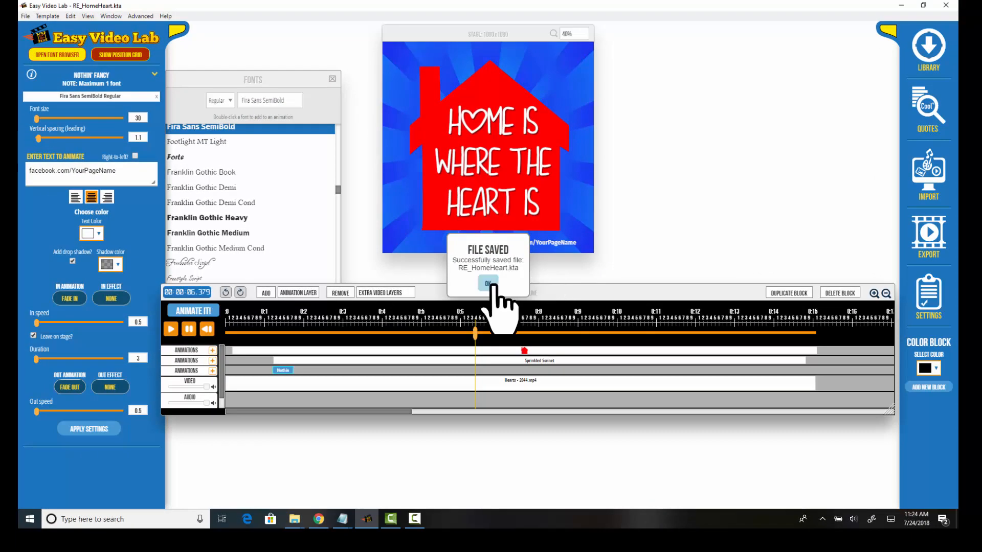
{"action": "left_click", "coordinate": [439, 257]}
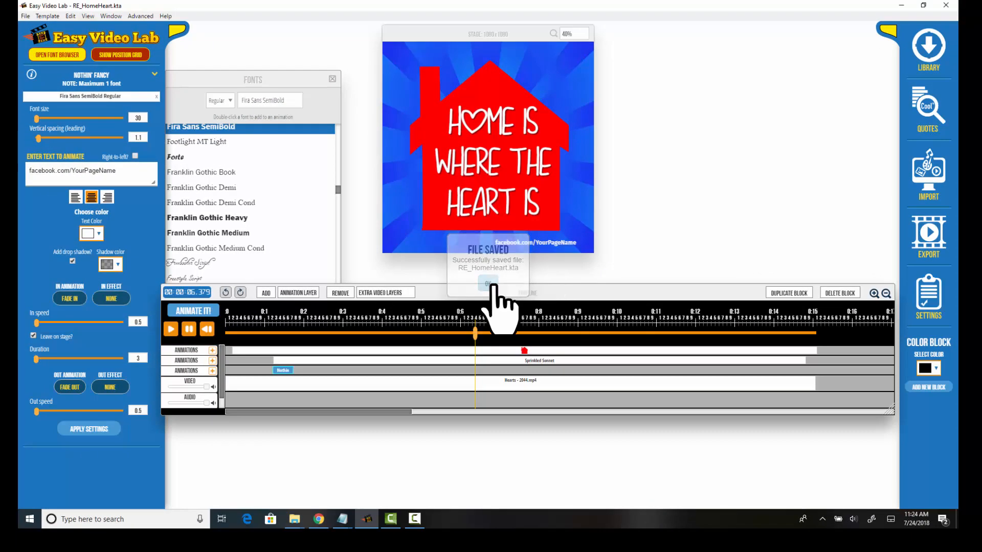
- Save the project as a template named RE-HomeHeart in the 0000-Real_Estate_Templates folder
{"action": "left_click", "coordinate": [25, 16]}
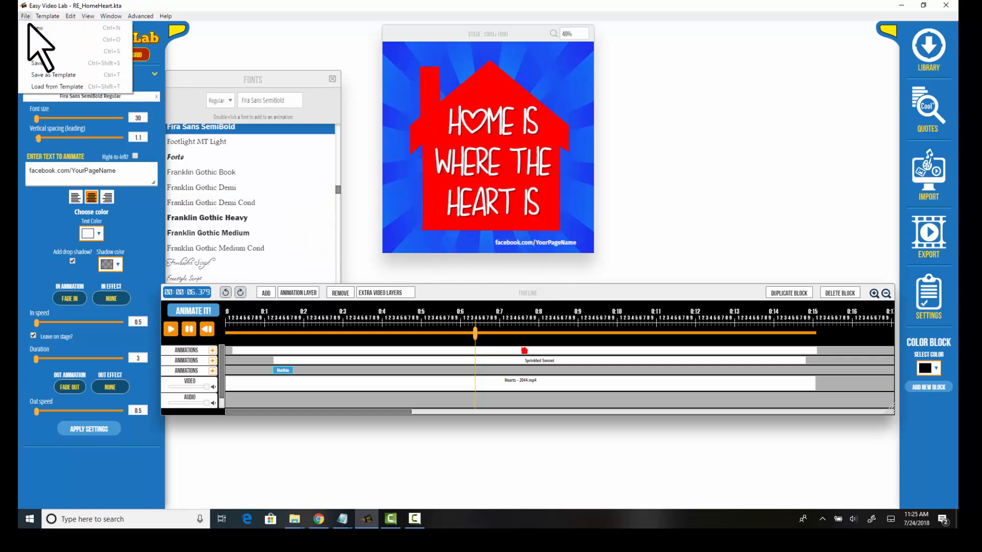
{"action": "left_click", "coordinate": [43, 77]}
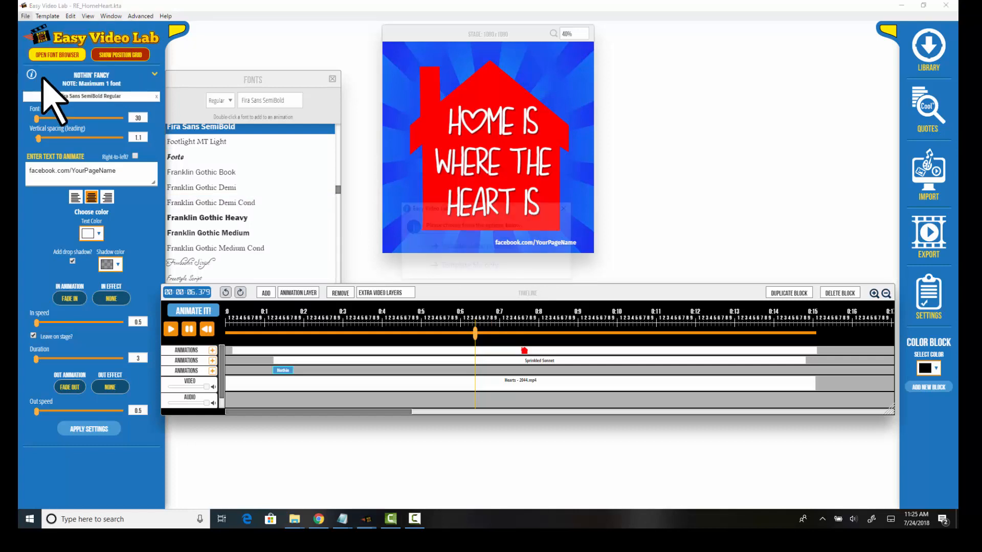
{"action": "left_click", "coordinate": [463, 245]}
{"action": "double_click", "coordinate": [215, 150]}
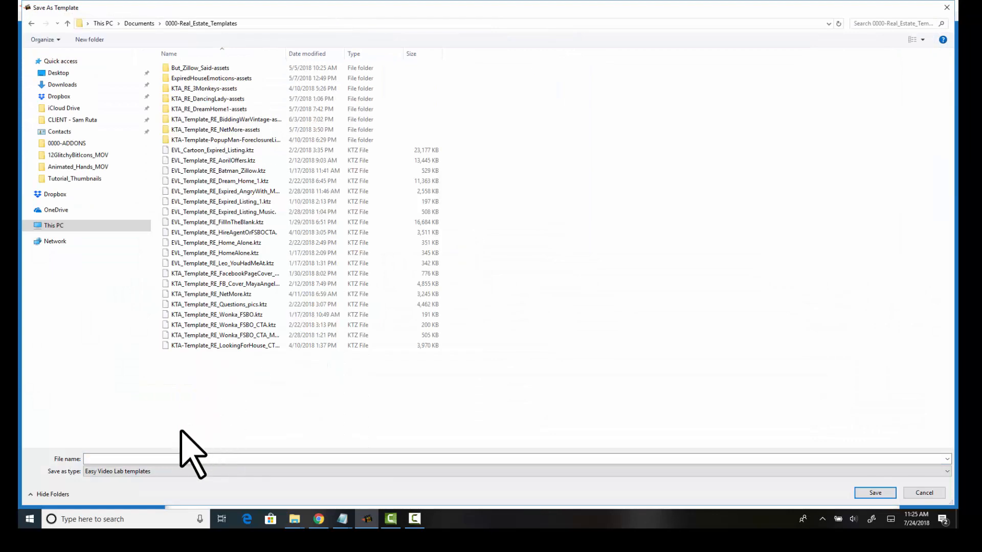
{"action": "left_click", "coordinate": [174, 459]}
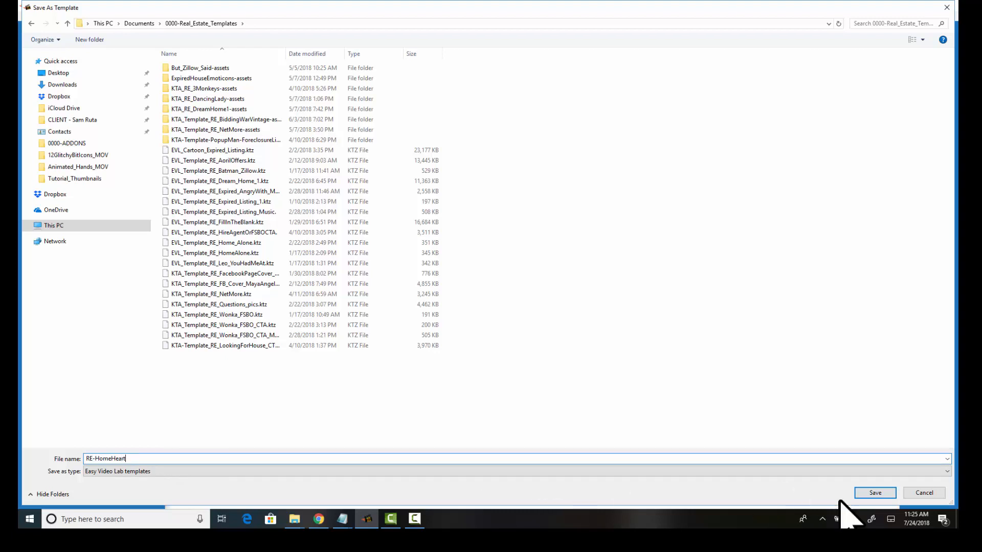
{"action": "left_click", "coordinate": [877, 492]}
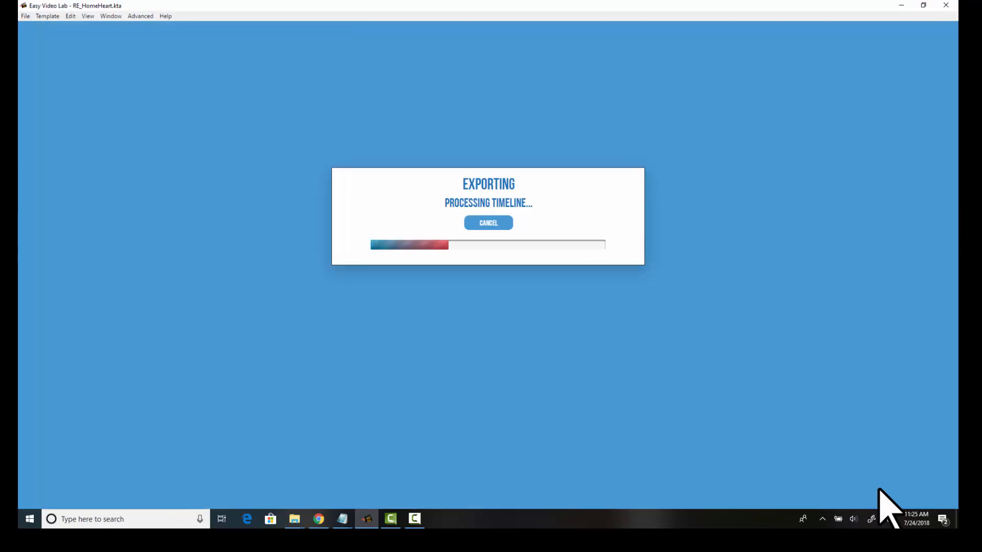